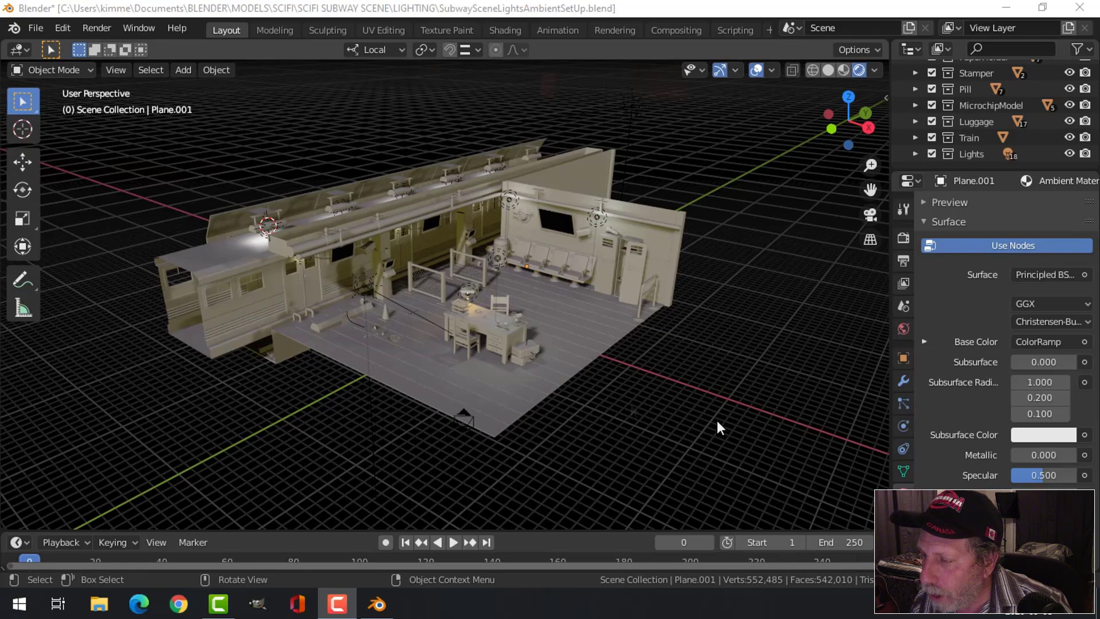
Orbit the subway scene and toggle the floor Plane's visibility, leaving it hidden
scroll(707, 419, "up", 3)
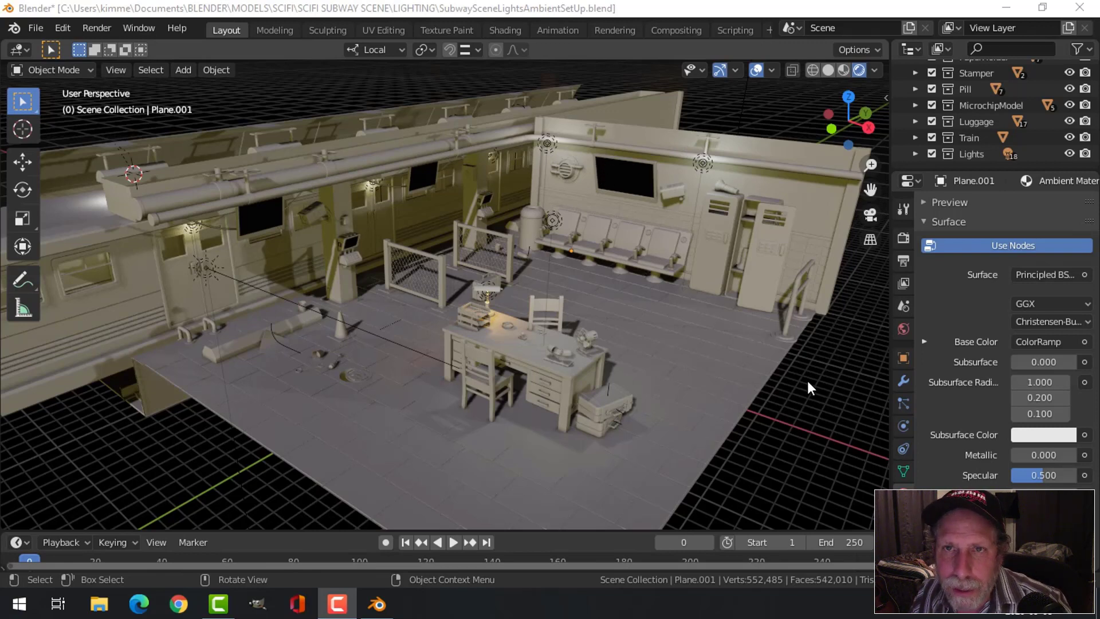
scroll(807, 380, "down", 3)
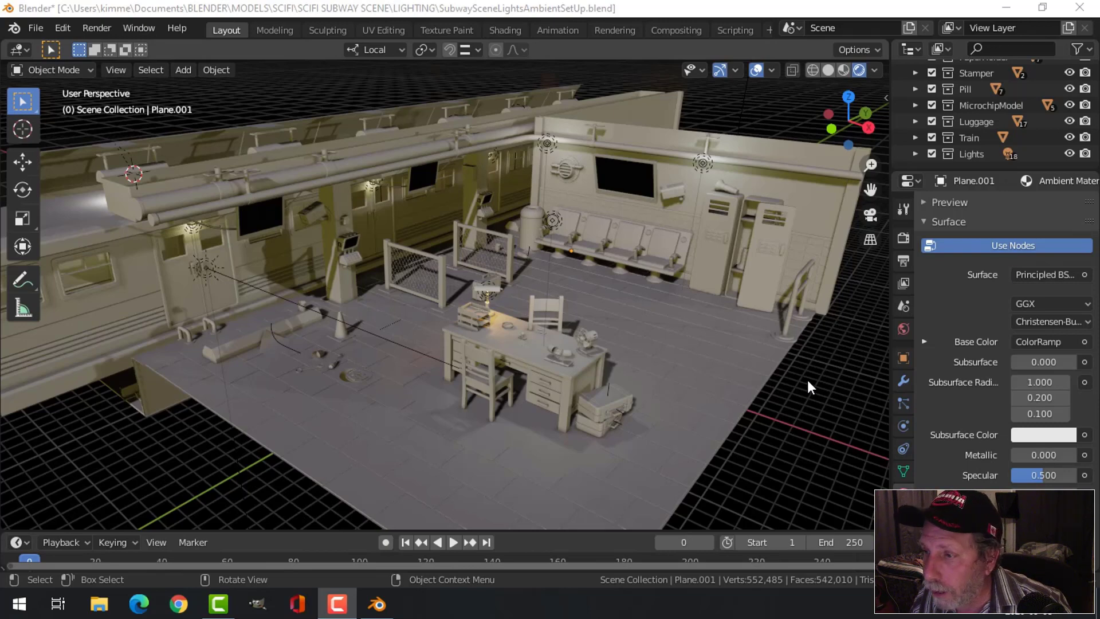
middle_click_drag(806, 379, 974, 106)
scroll(974, 106, "up", 8)
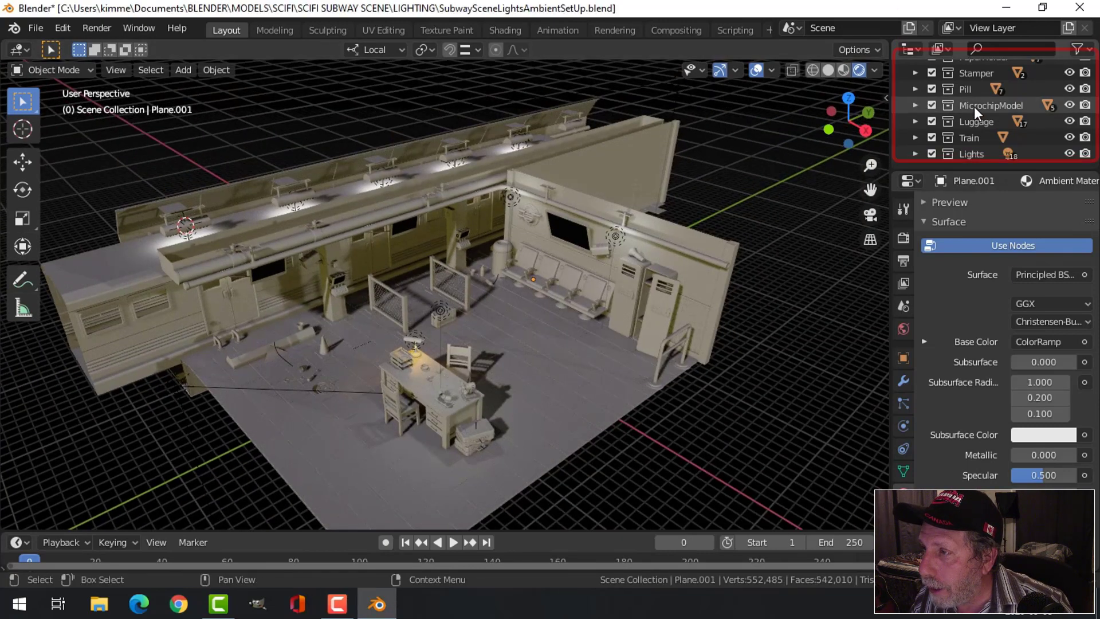
scroll(978, 108, "up", 10)
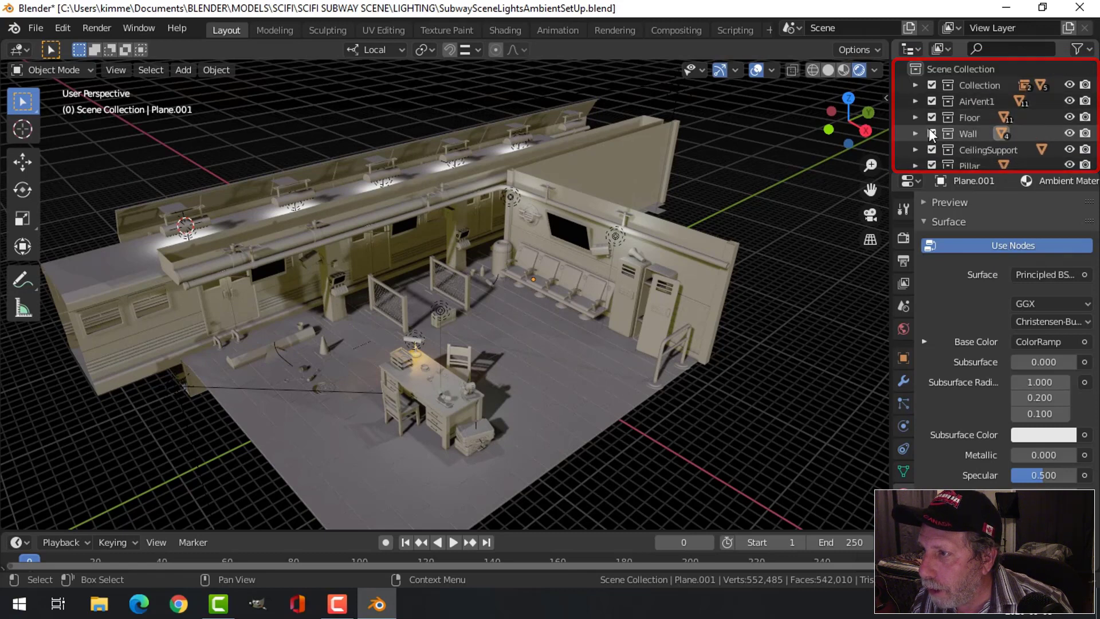
left_click(915, 118)
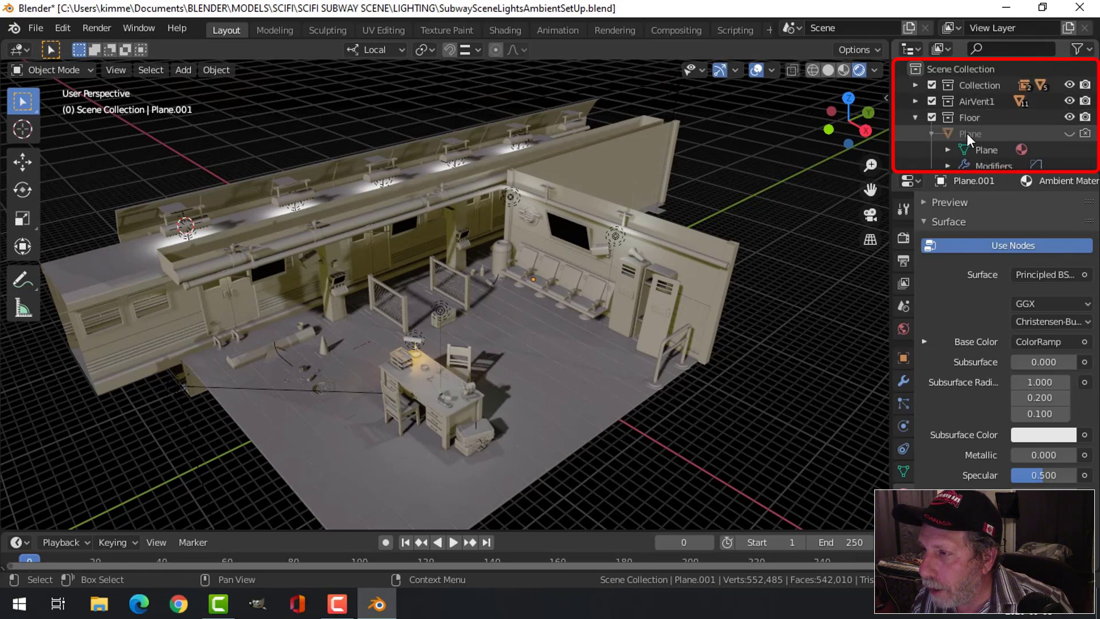
left_click(1069, 133)
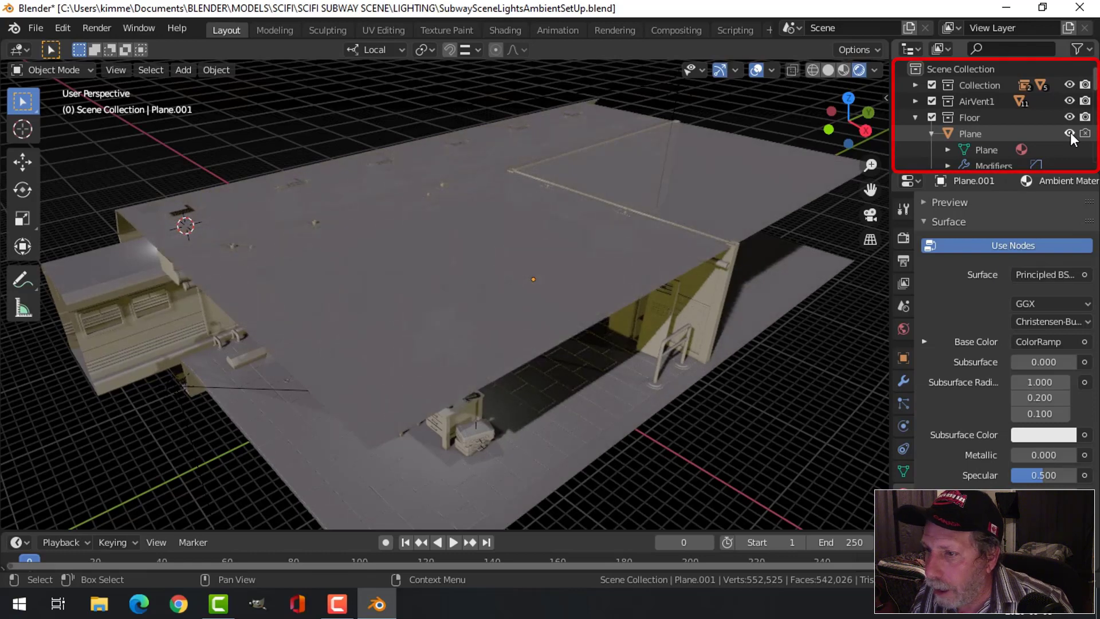
left_click(1070, 133)
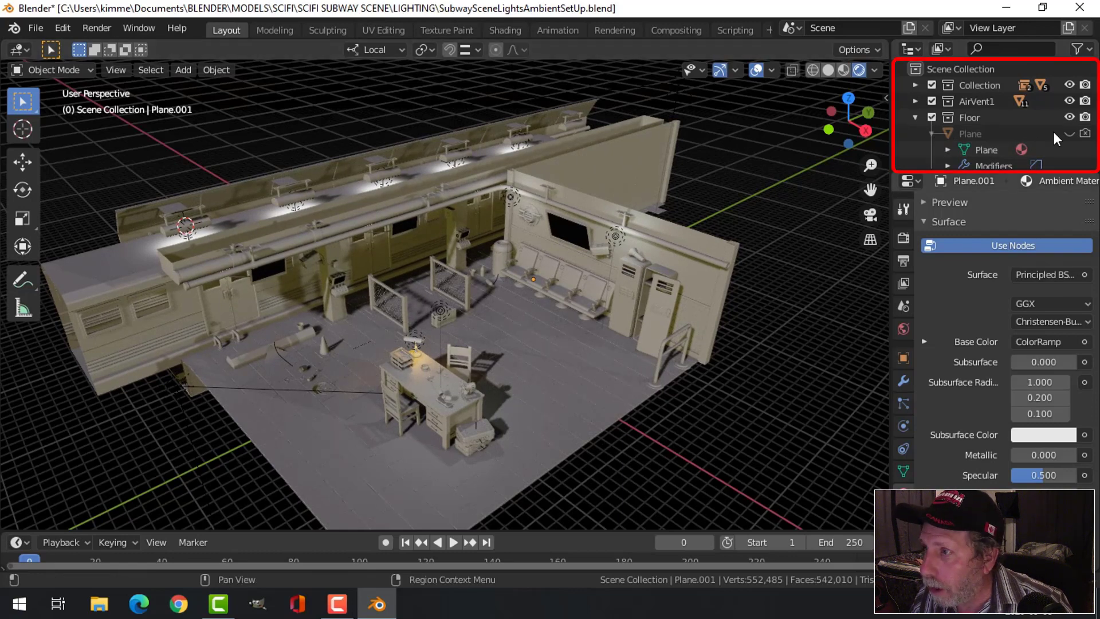
left_click(1069, 133)
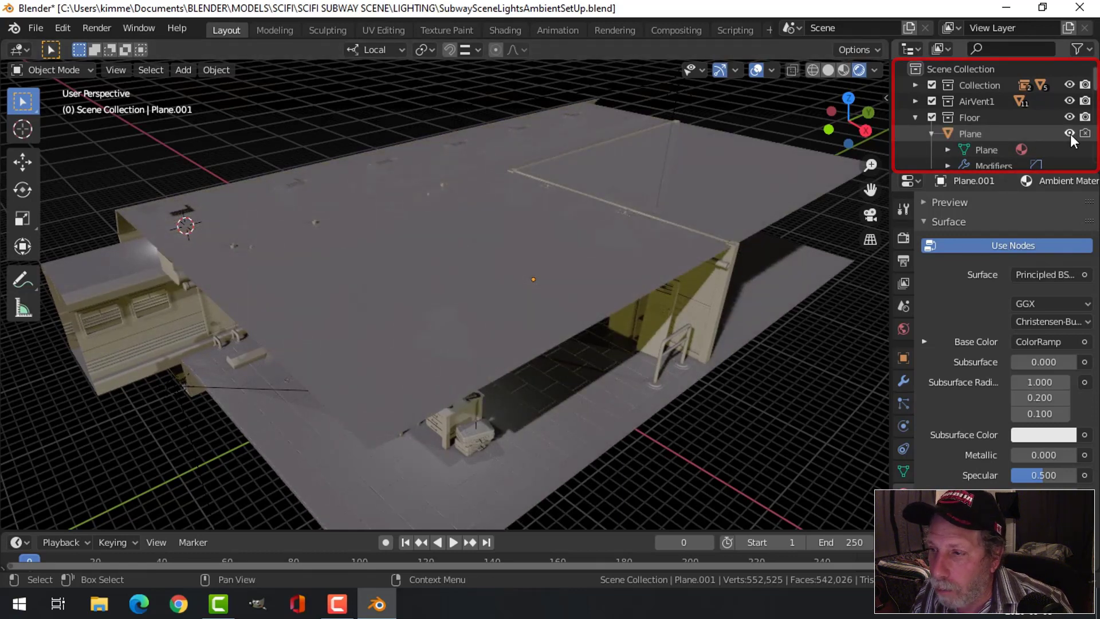
left_click(1069, 133)
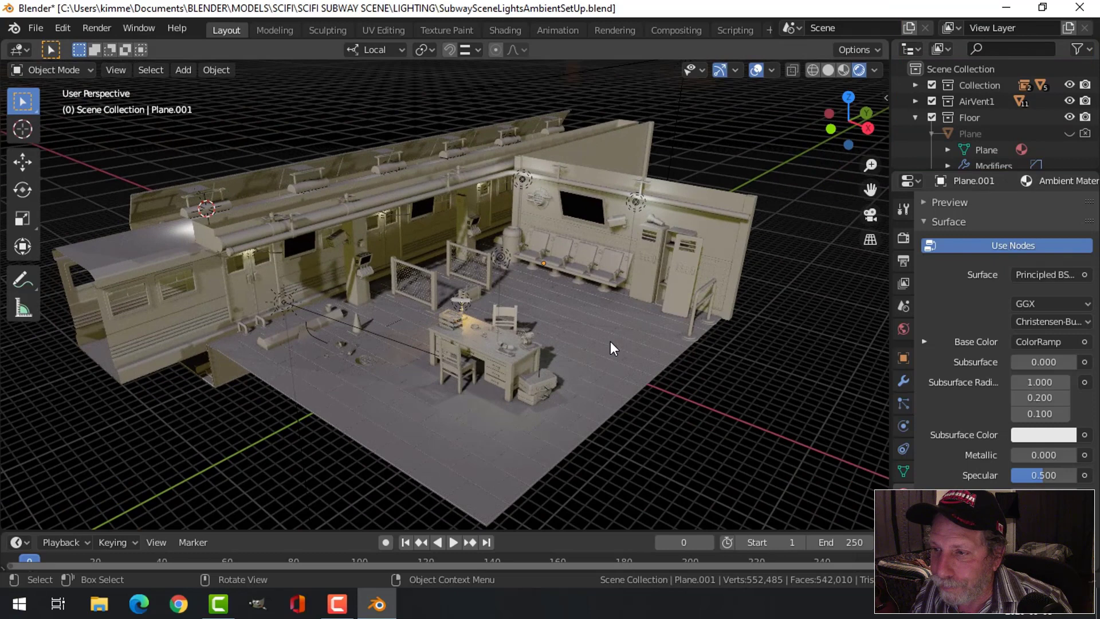
Collapse Floor, exclude the Lights collection, and switch to the Shading workspace
scroll(619, 337, "up", 2)
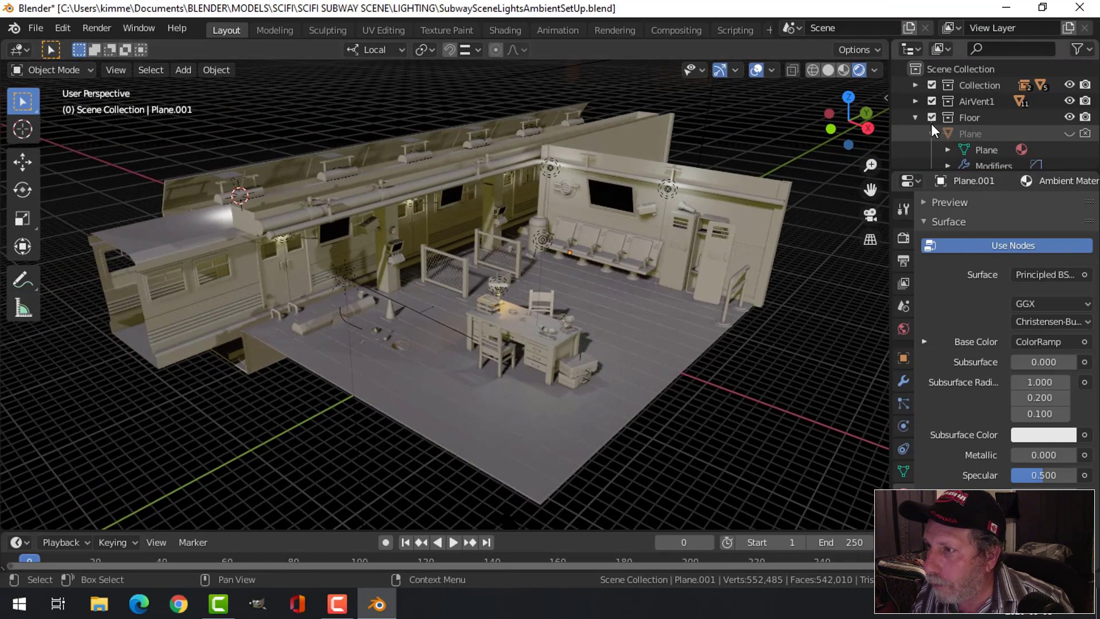
left_click(915, 117)
scroll(968, 138, "down", 5)
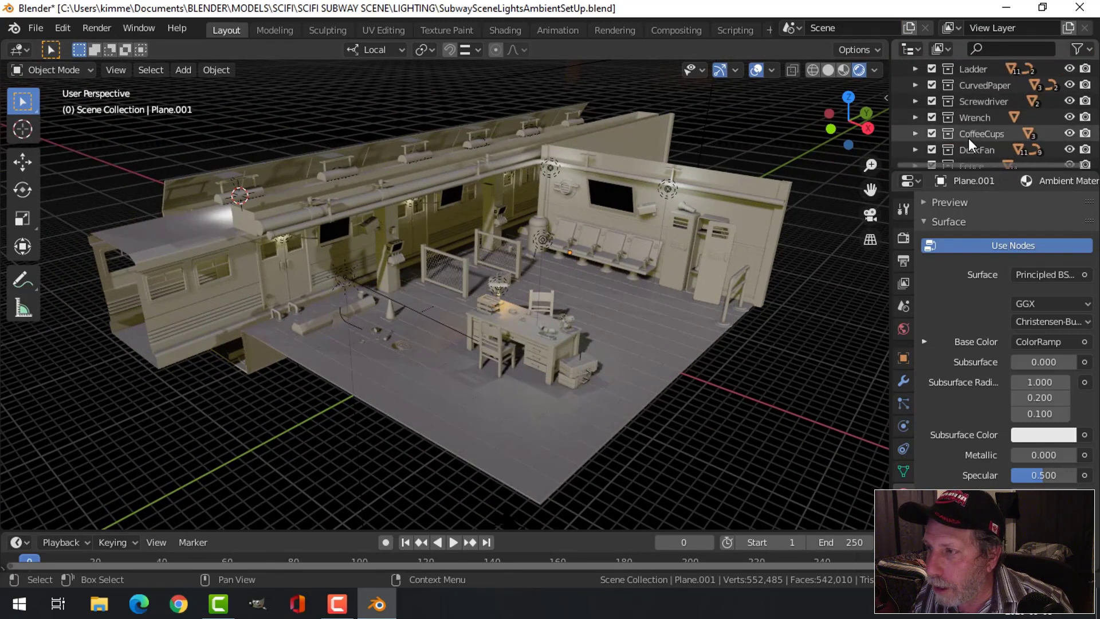
scroll(968, 138, "down", 5)
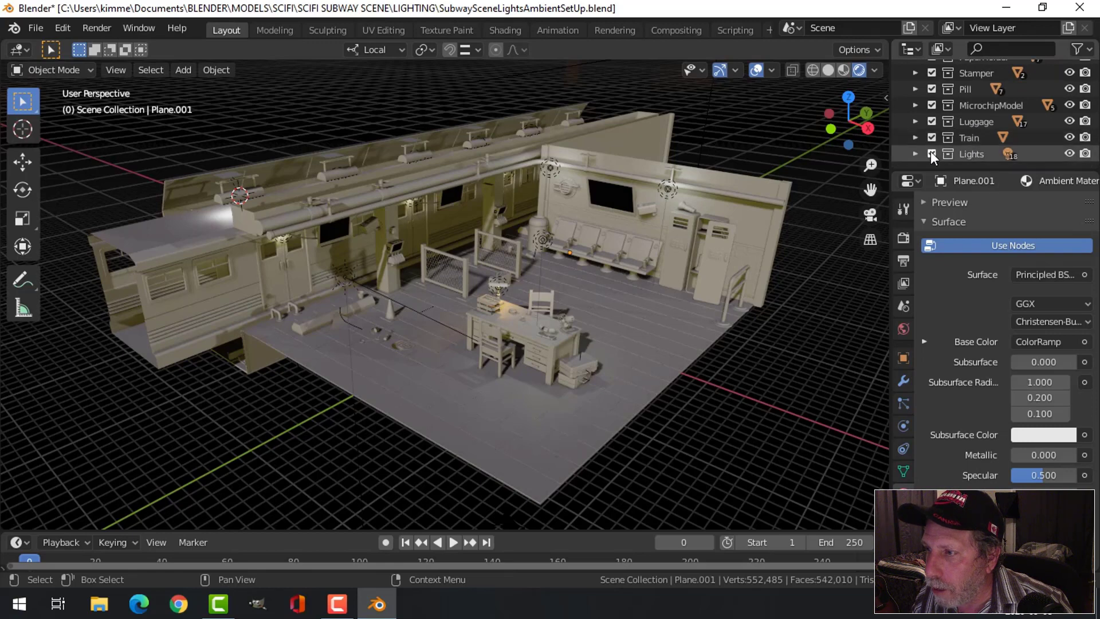
left_click(930, 152)
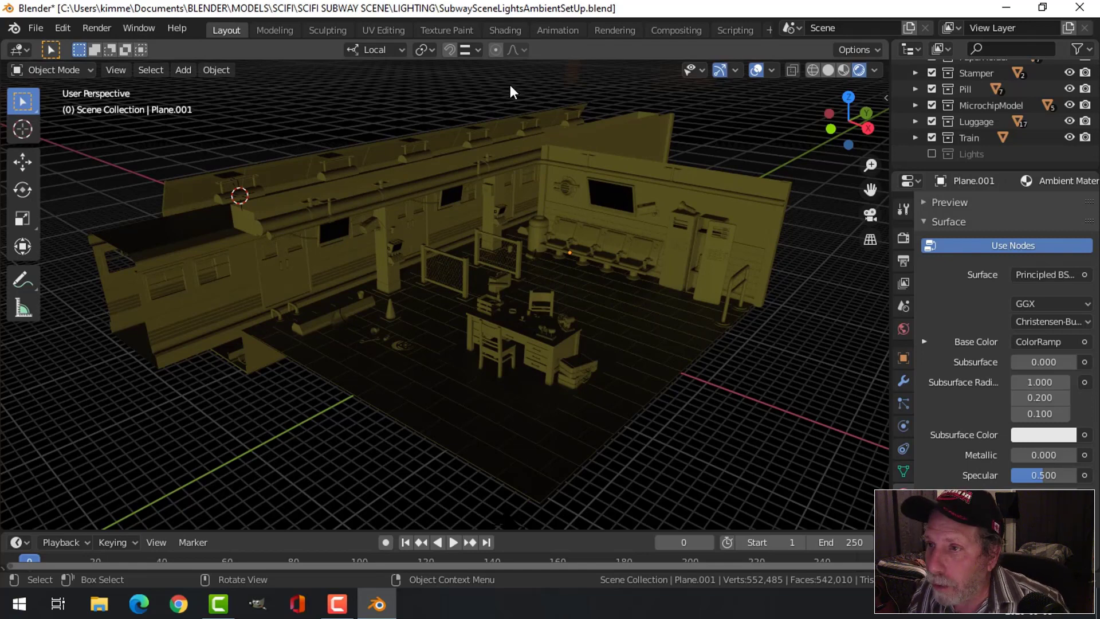
left_click(504, 31)
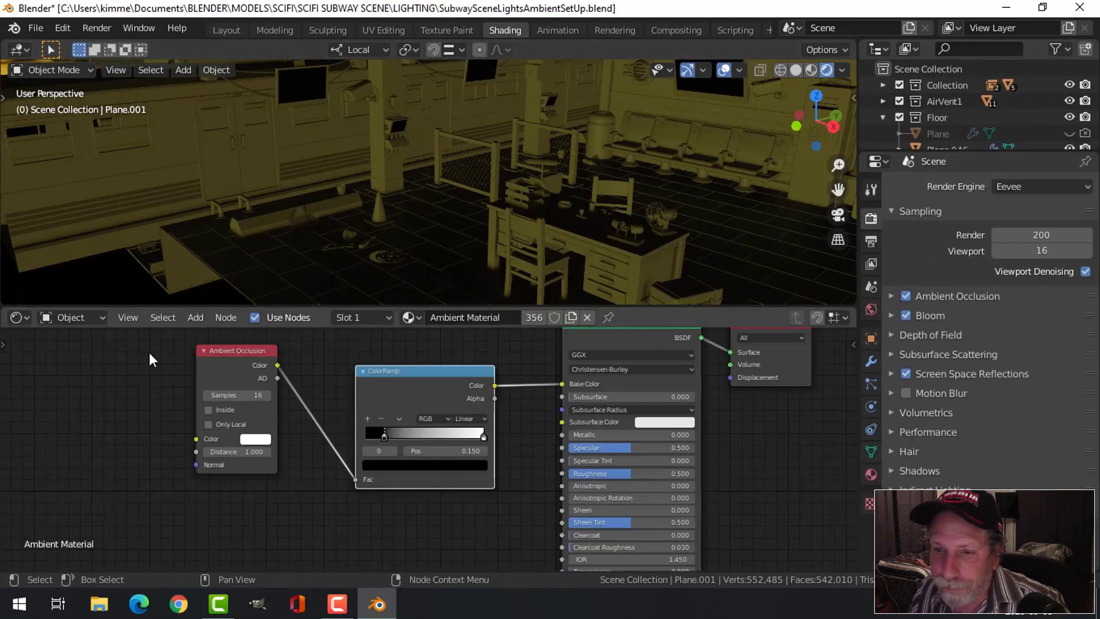
Show the World shader nodes and cut the HDR image's link to Background Color
left_click(64, 322)
left_click(66, 357)
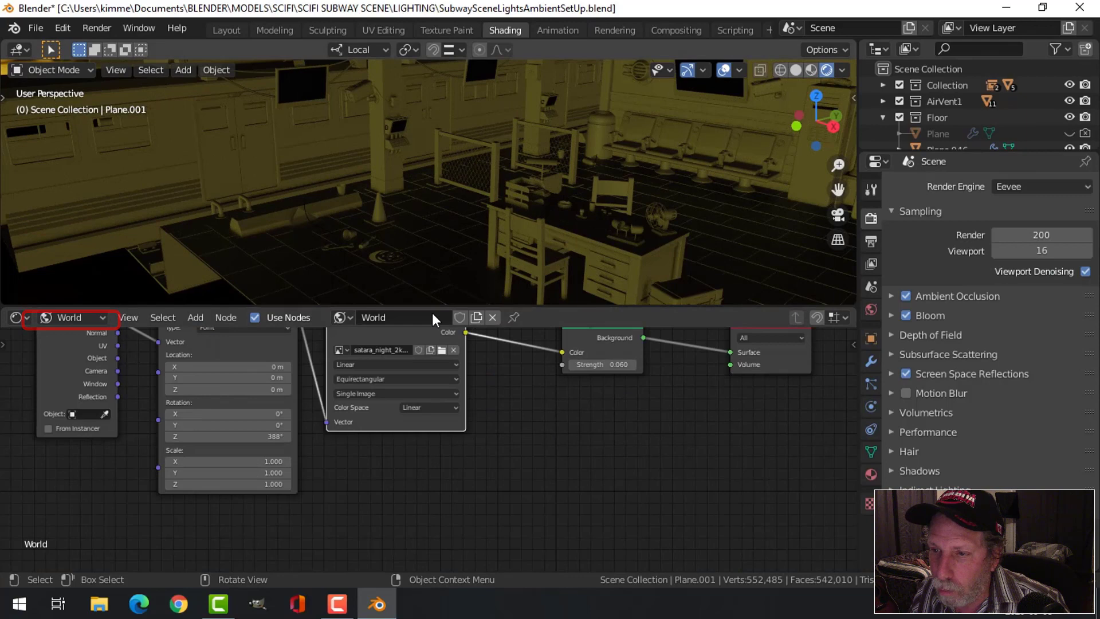
scroll(473, 420, "down", 2)
scroll(636, 441, "up", 3)
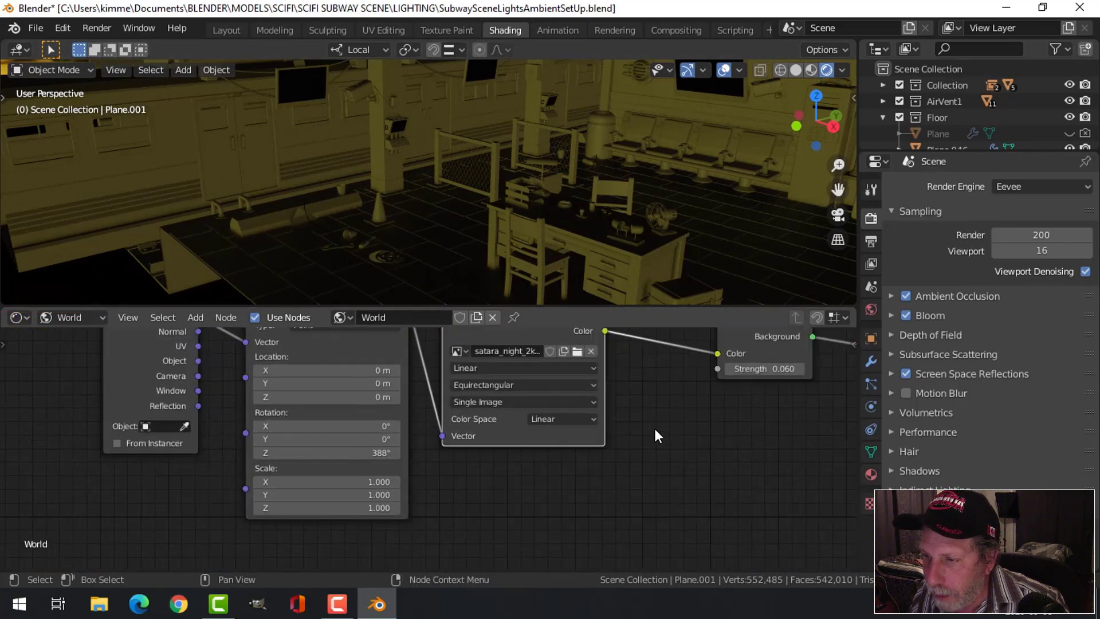
middle_click_drag(655, 431, 604, 499)
left_click_drag(656, 435, 577, 424)
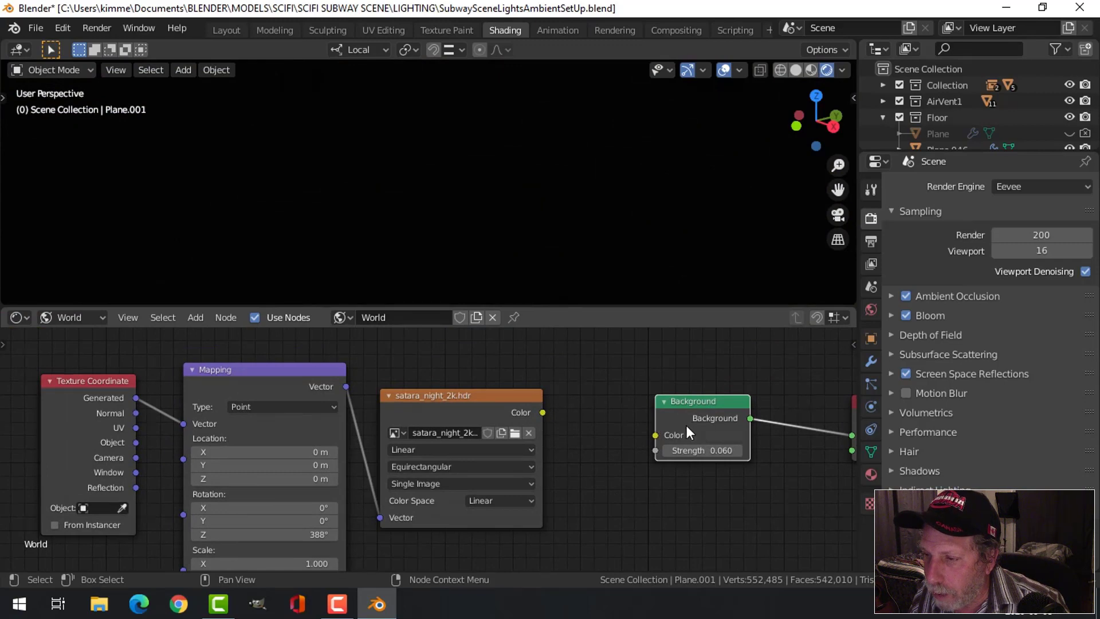
Inspect the World node tree, selecting the Mapping and satara_night_2k.hdr texture nodes
scroll(686, 425, "down", 2)
middle_click_drag(499, 437, 549, 431)
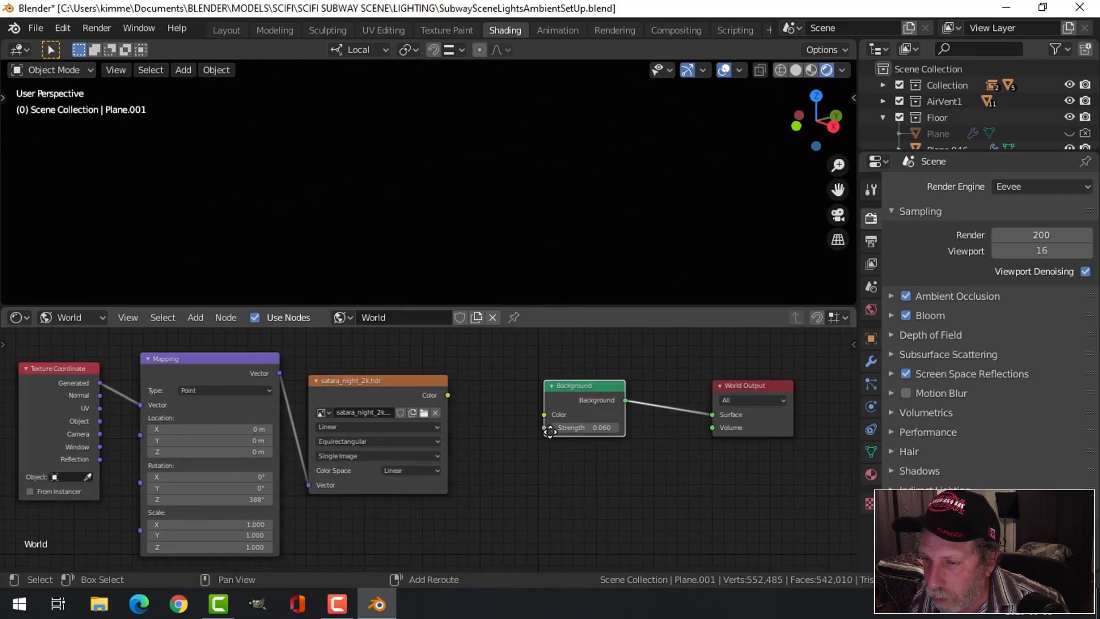
scroll(447, 408, "up", 1)
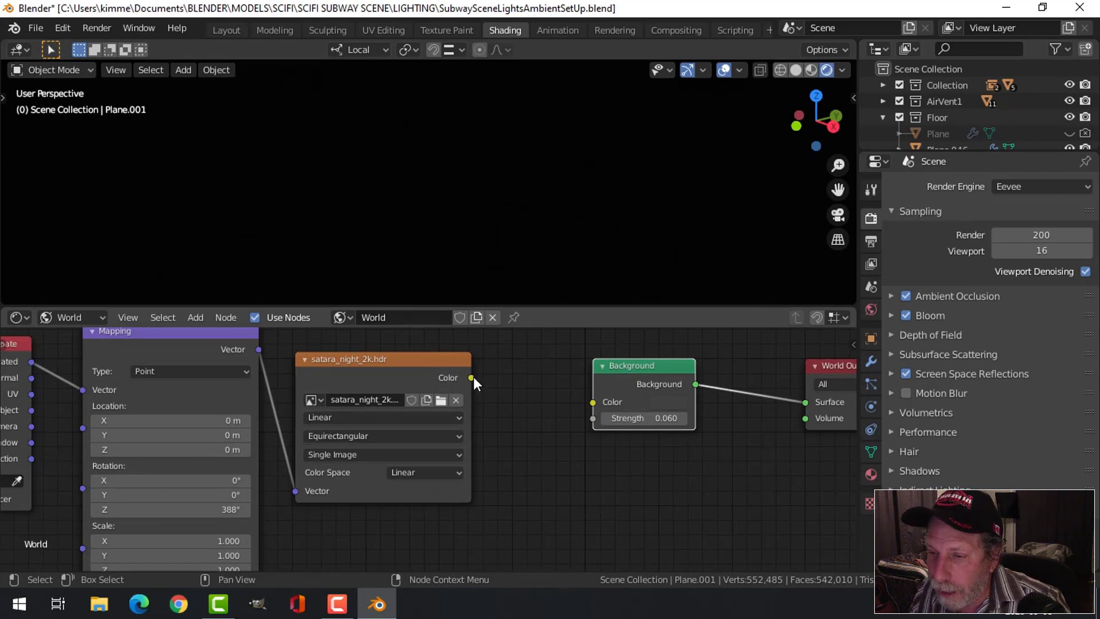
scroll(318, 420, "down", 1)
middle_click_drag(264, 415, 401, 414)
left_click(327, 352)
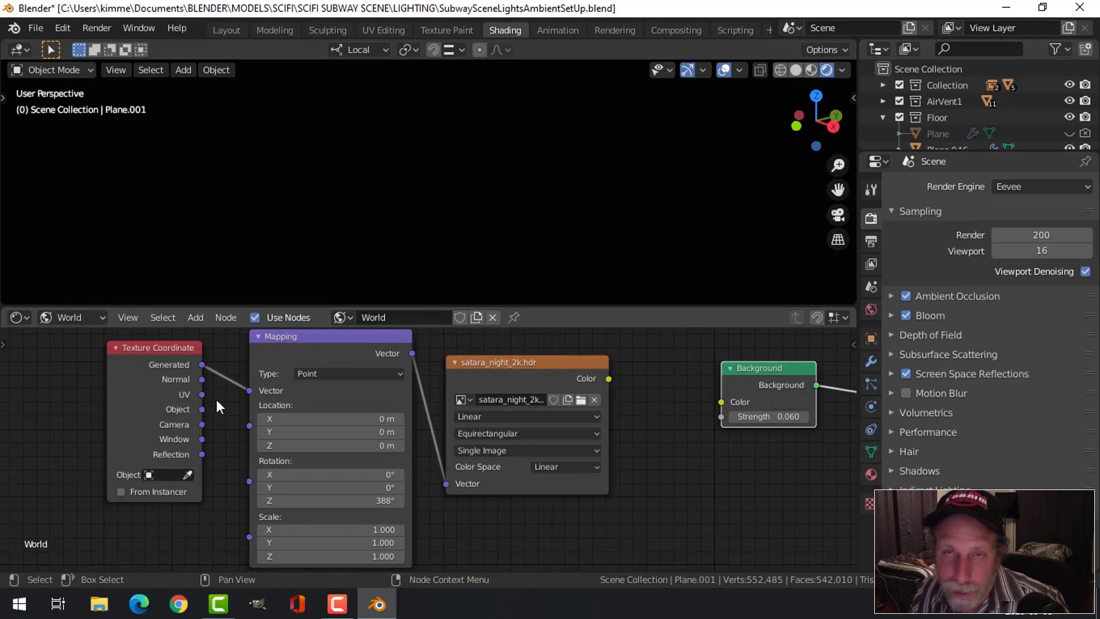
left_click(496, 365)
scroll(509, 373, "down", 3)
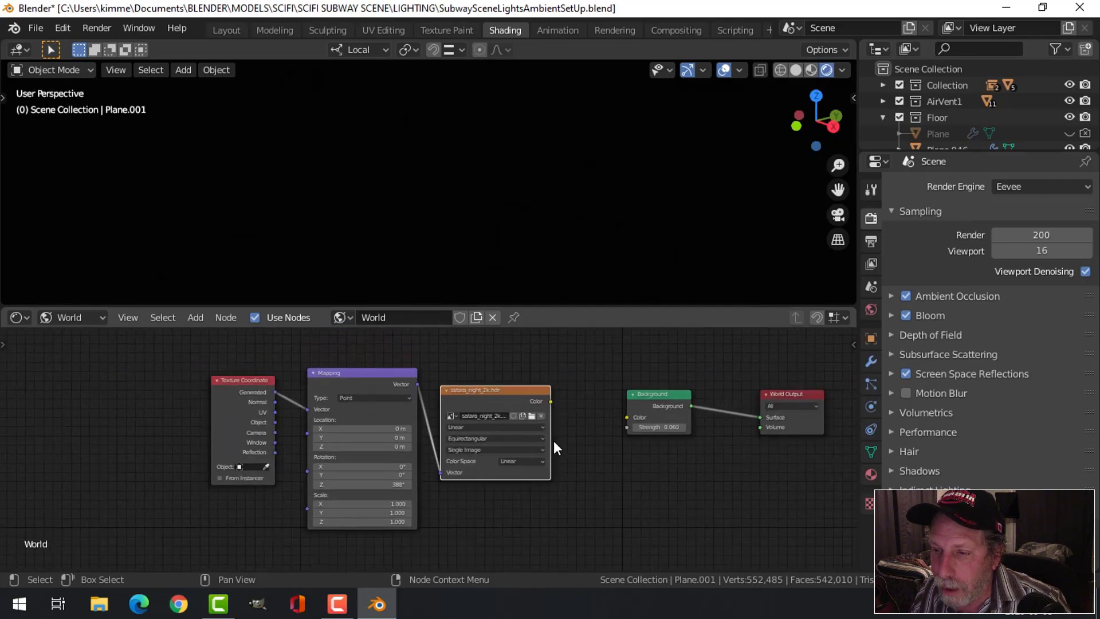
scroll(553, 441, "down", 3, "shift")
middle_click_drag(559, 438, 561, 460)
scroll(579, 470, "down", 1)
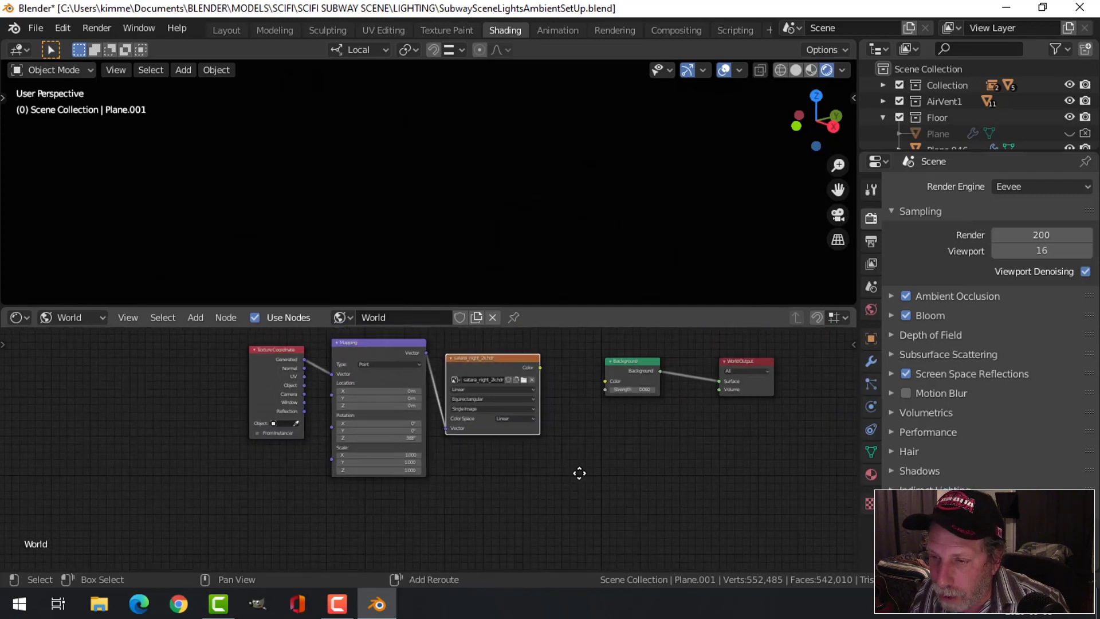
scroll(579, 469, "down", 2, "shift")
key("shift+d")
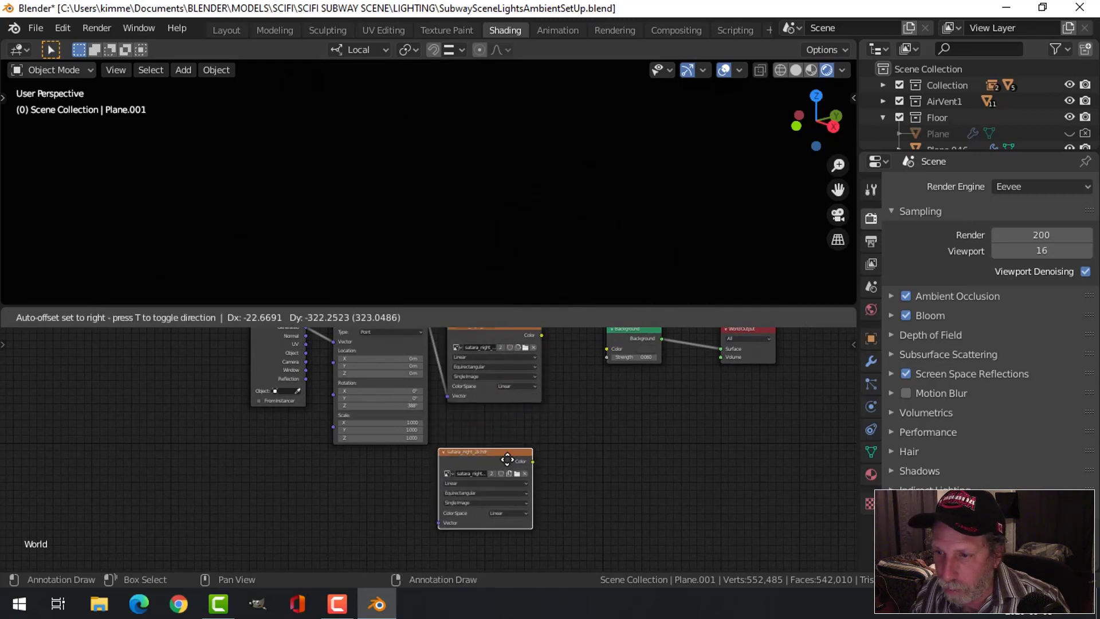
left_click(527, 455)
key("ctrl+f")
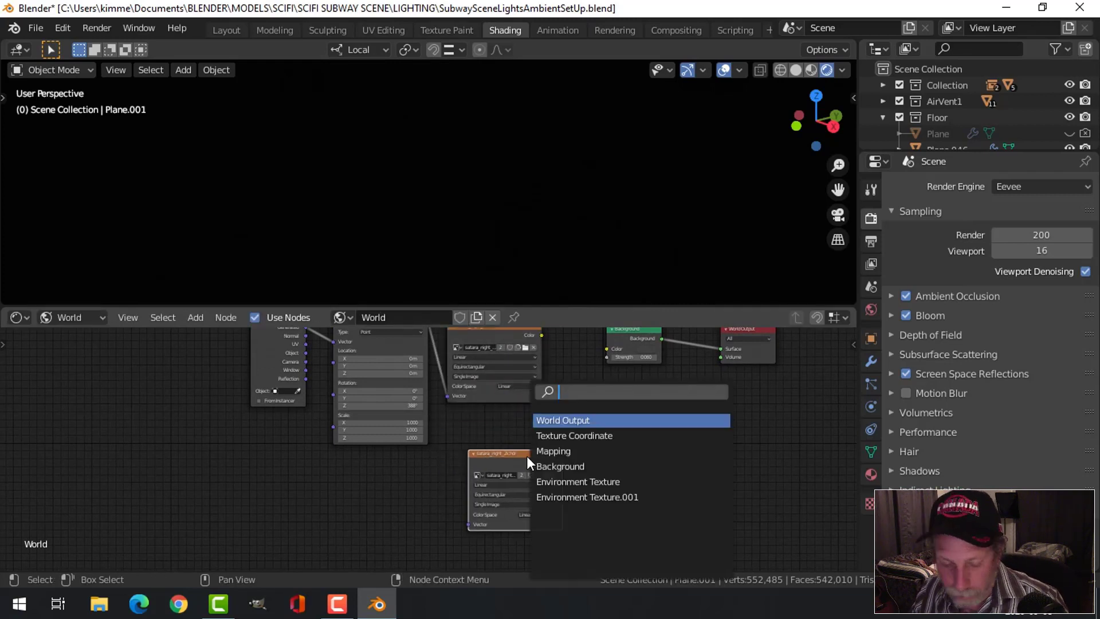
key("Escape")
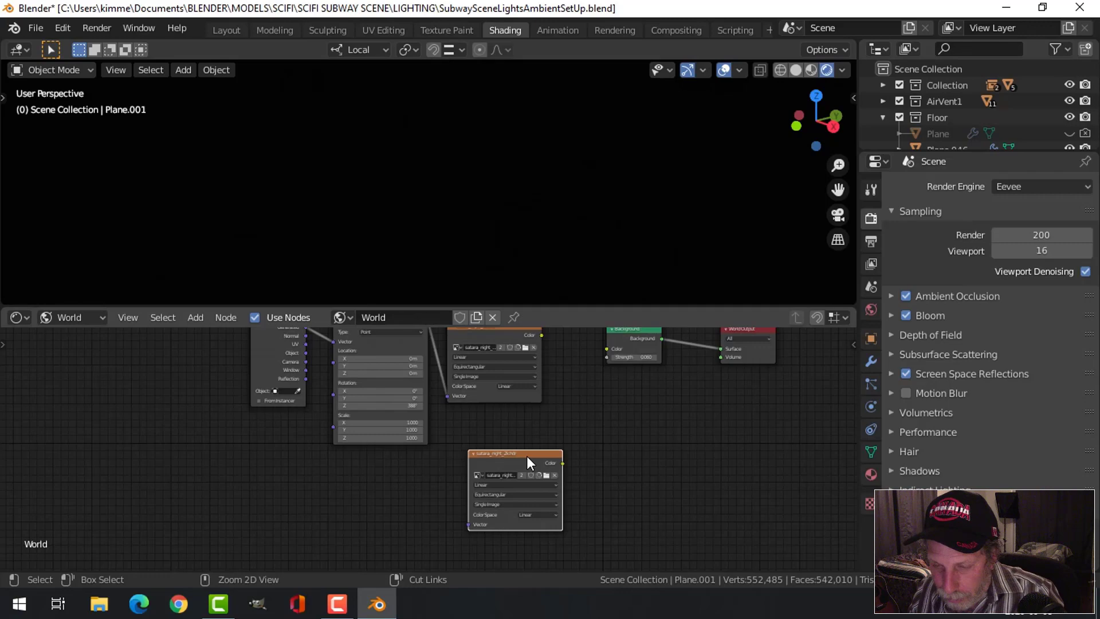
key("ctrl+t")
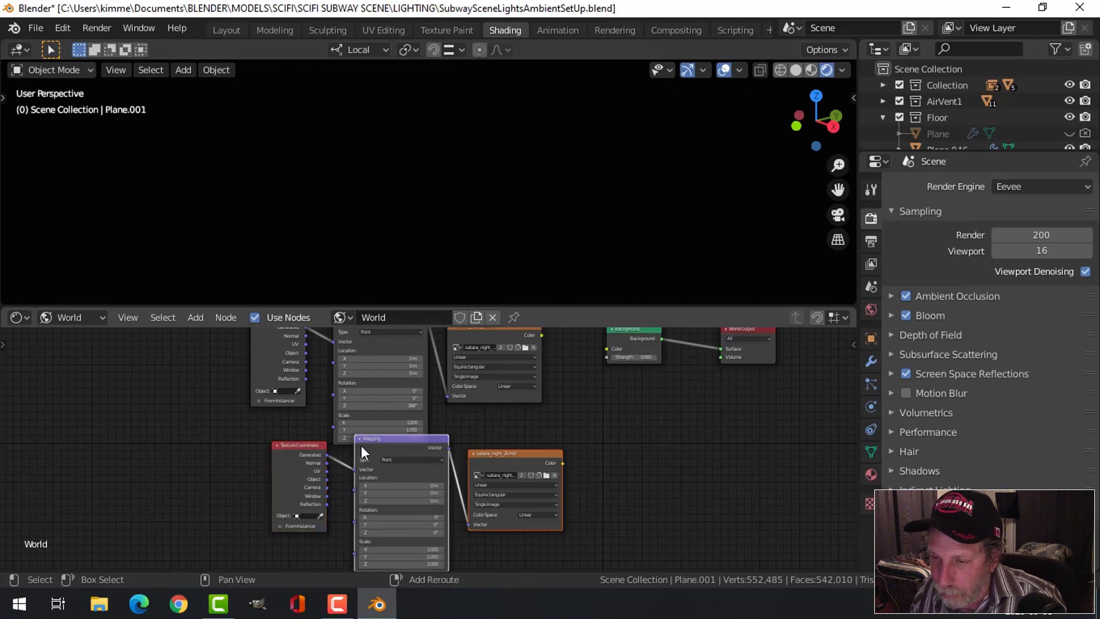
key("x")
scroll(475, 450, "up", 3)
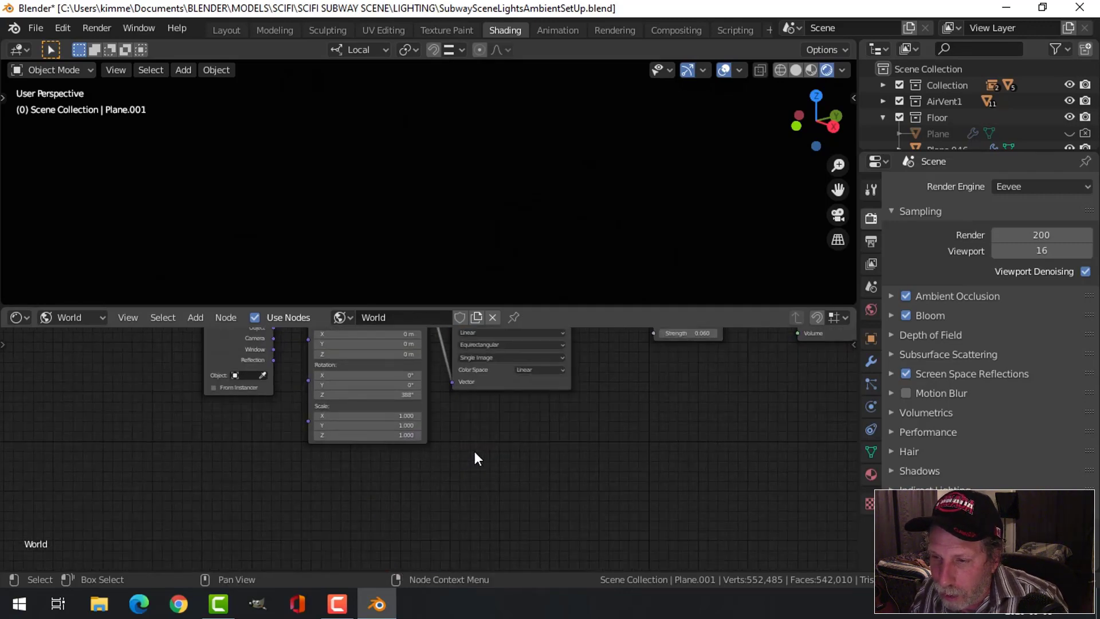
scroll(465, 479, "up", 1)
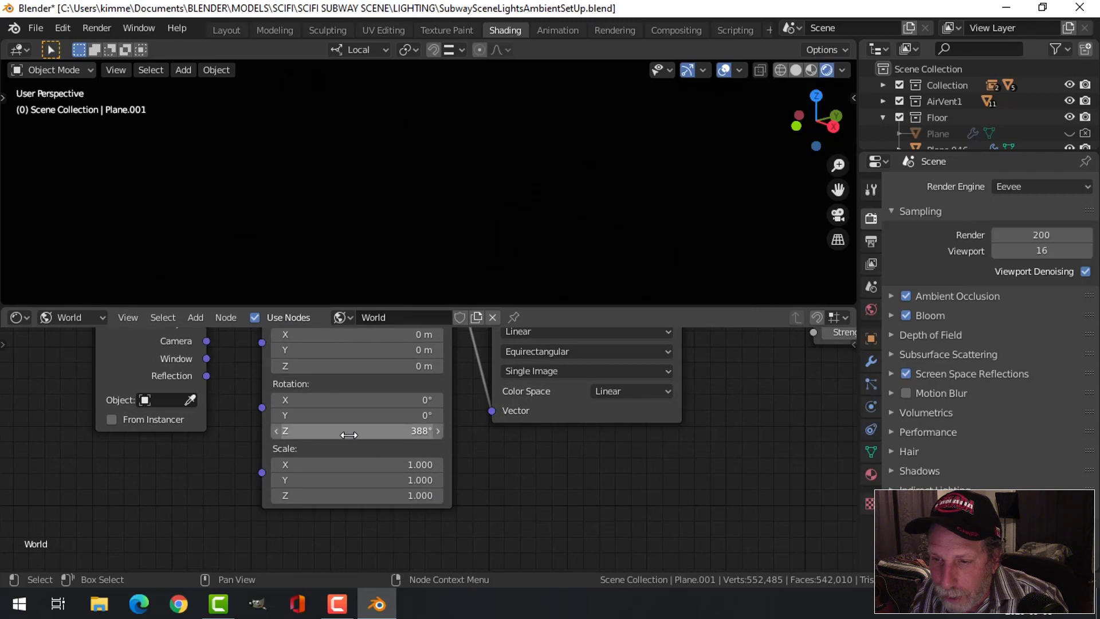
scroll(520, 480, "down", 1)
middle_click_drag(520, 480, 523, 518)
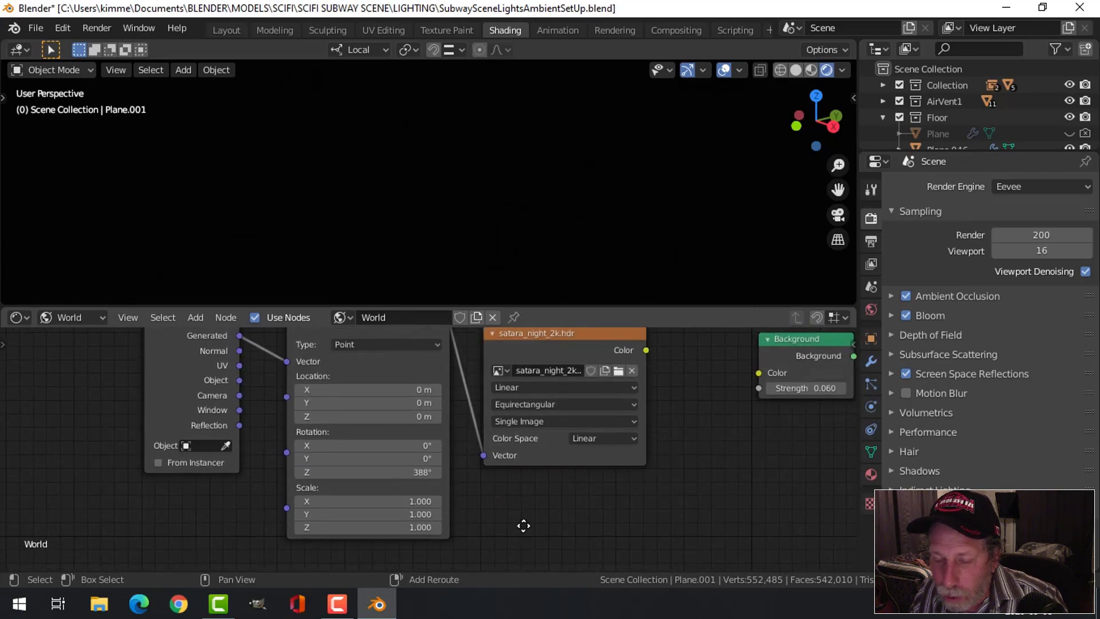
middle_click_drag(721, 463, 568, 496)
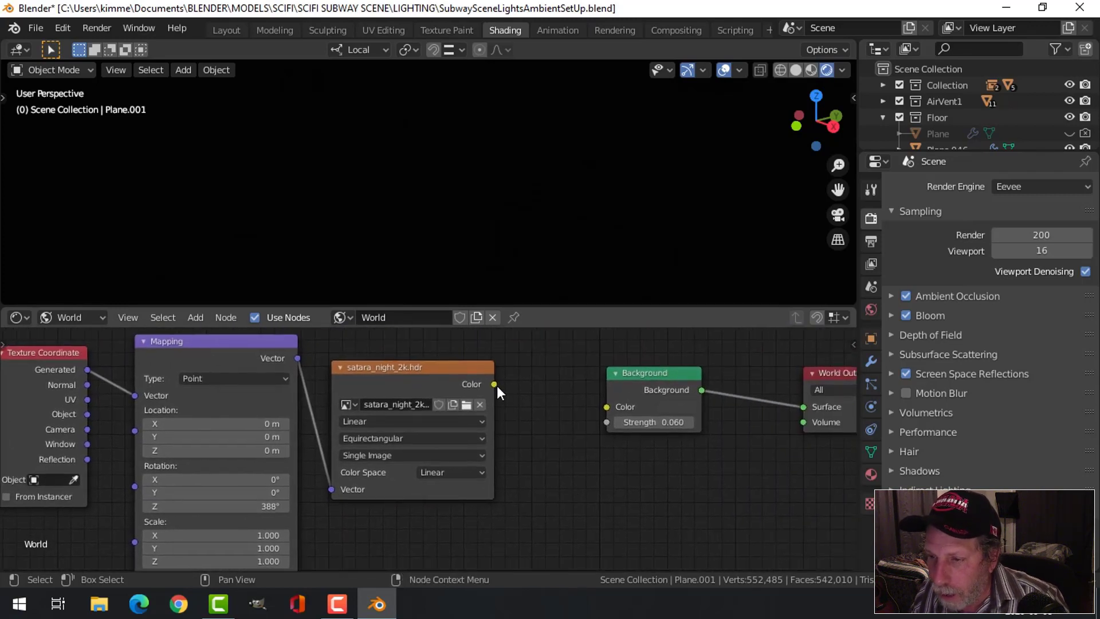
Reconnect the HDR image to Background, collapse Floor, and frame the whole scene
left_click_drag(494, 383, 606, 406)
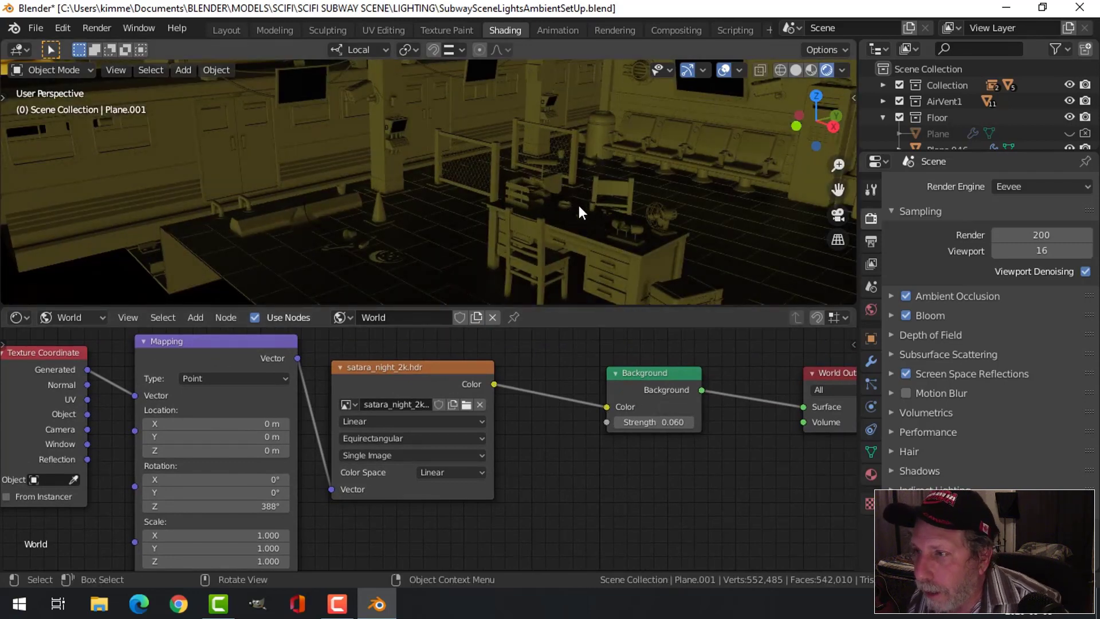
left_click(881, 117)
scroll(565, 220, "down", 6)
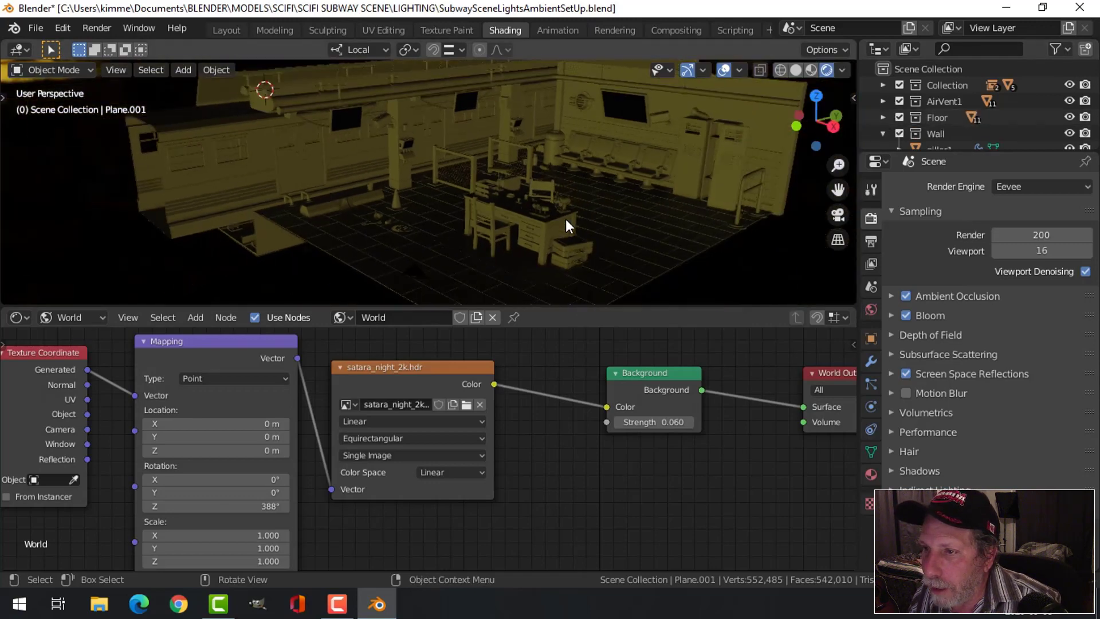
middle_click_drag(594, 199, 583, 235, "shift")
scroll(590, 228, "down", 2)
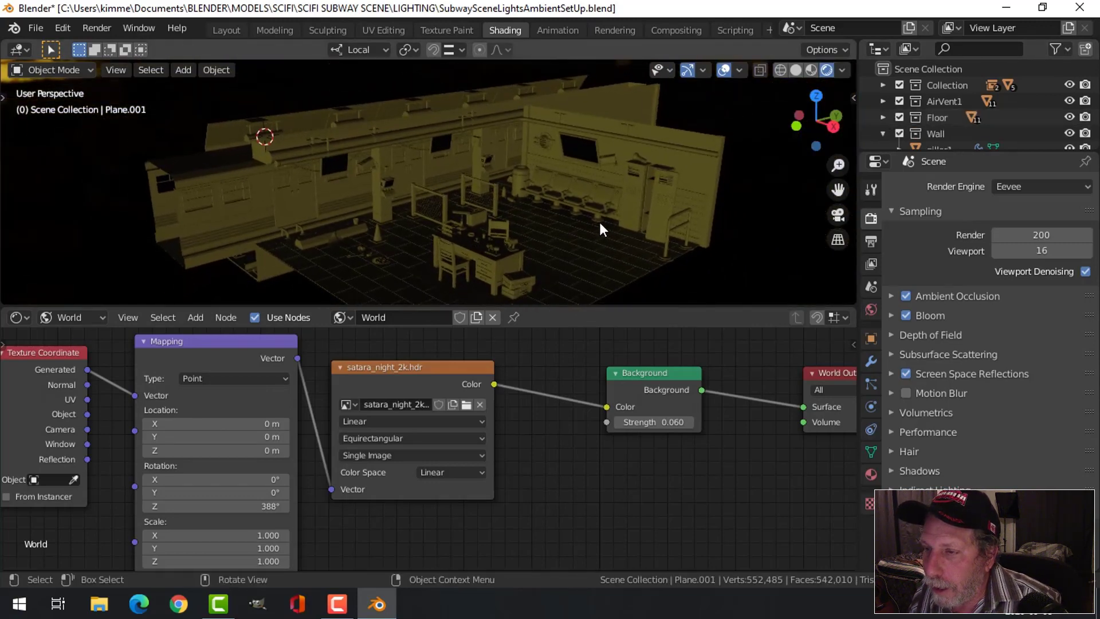
In Layout, re-enable the Lights collection and select all its objects
left_click(228, 29)
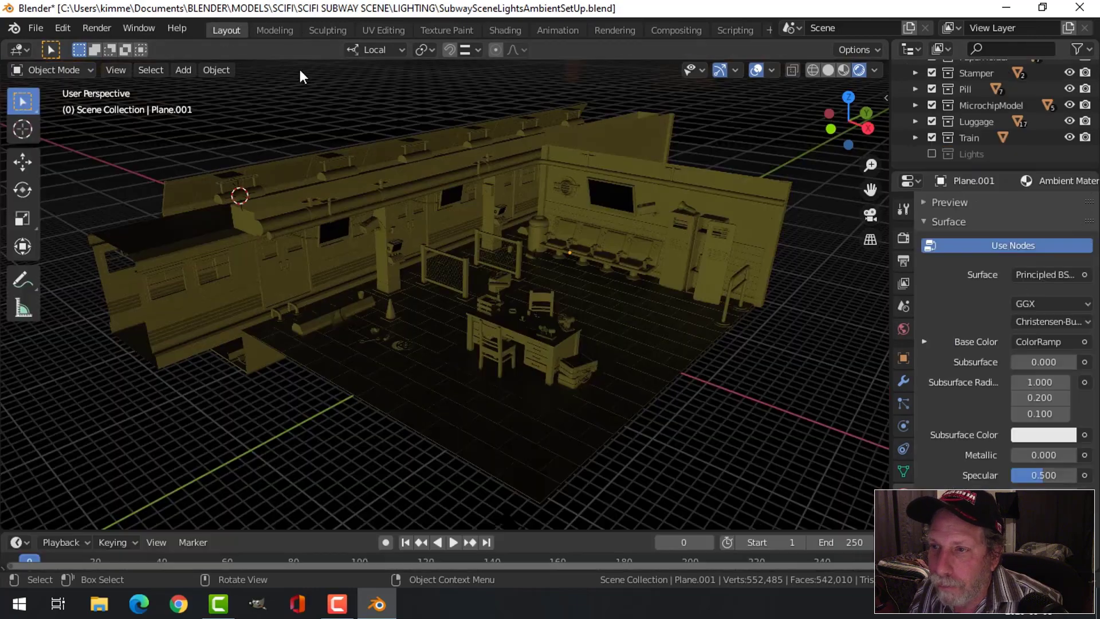
scroll(590, 198, "down", 5)
middle_click_drag(585, 208, 539, 259)
scroll(535, 197, "up", 3)
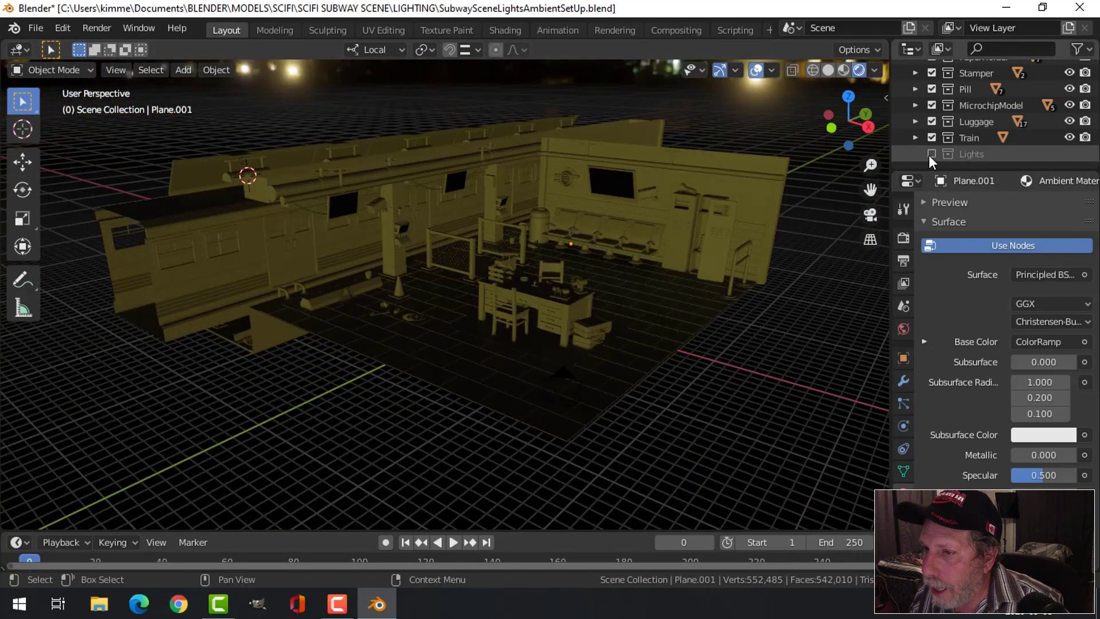
left_click(931, 154)
left_click(974, 154)
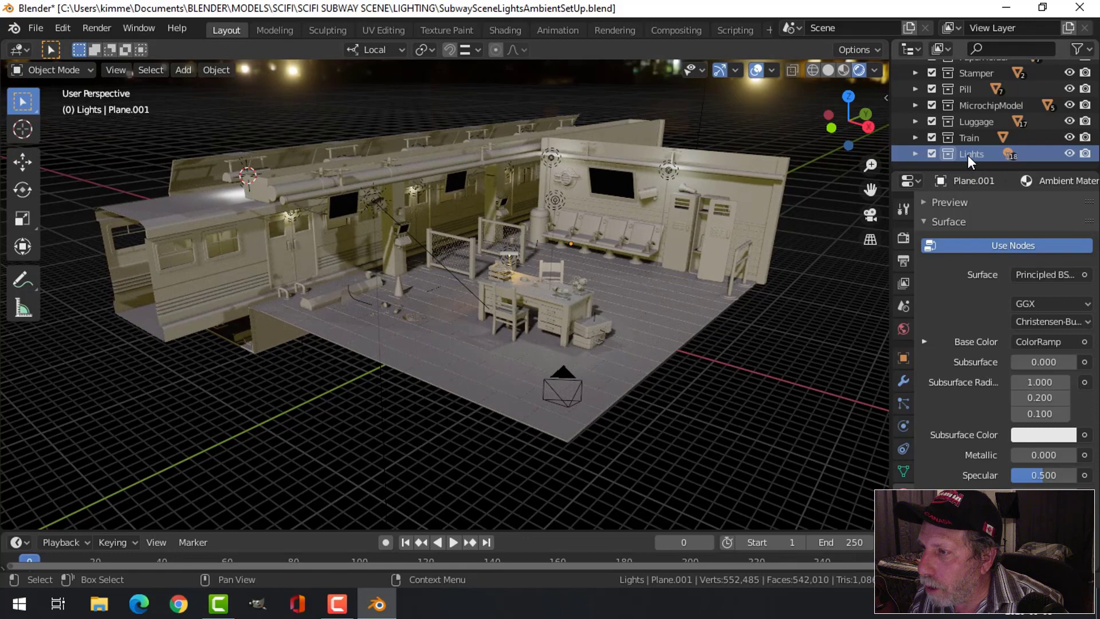
right_click(967, 156)
left_click(919, 182)
scroll(504, 217, "up", 3)
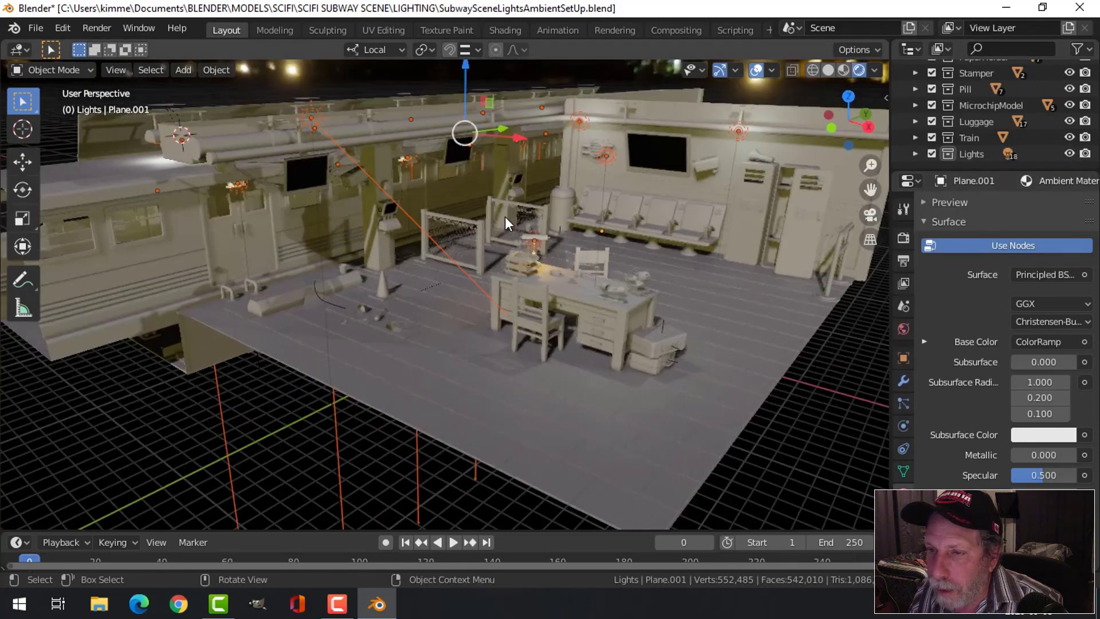
Orbit around the lit train and platform, clearing the light selection
middle_click_drag(714, 252, 734, 259)
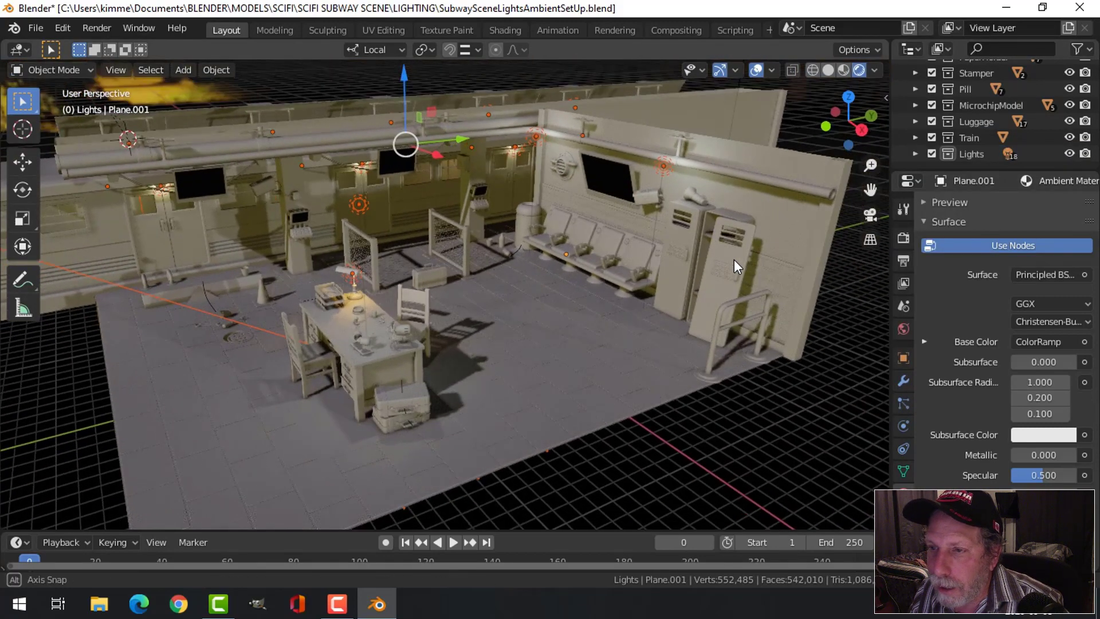
middle_click_drag(555, 228, 587, 230)
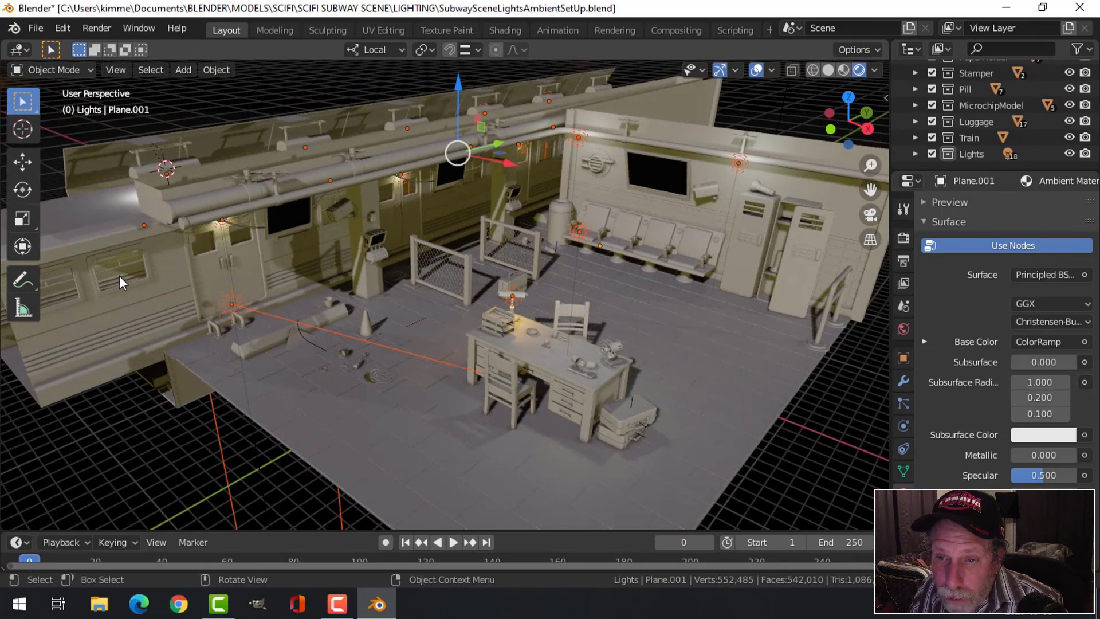
middle_click_drag(355, 251, 390, 254)
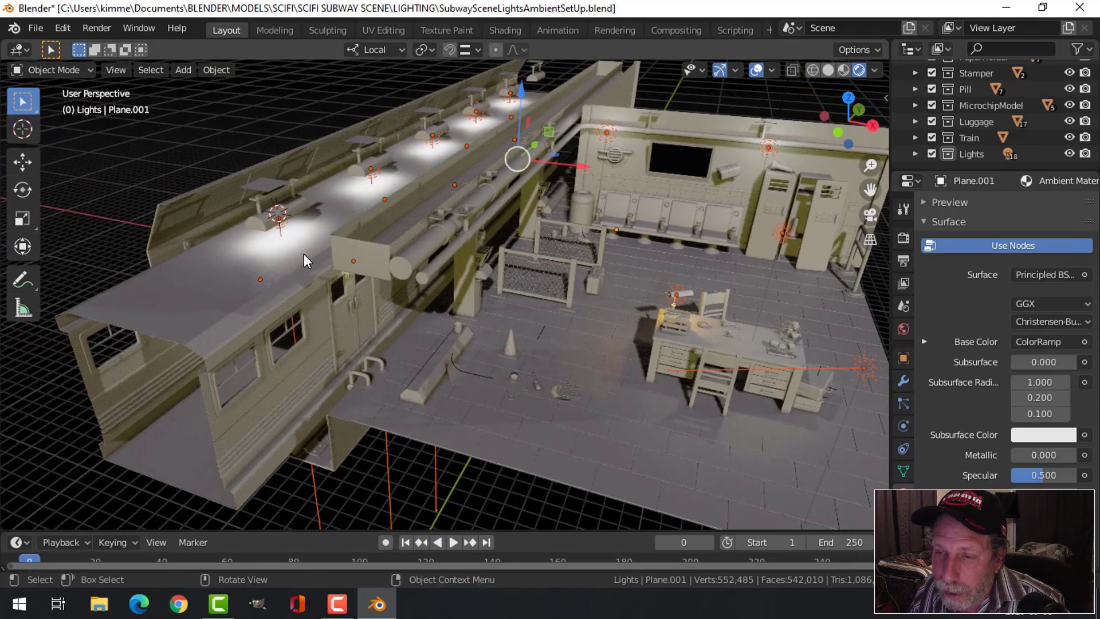
middle_click_drag(496, 273, 544, 243)
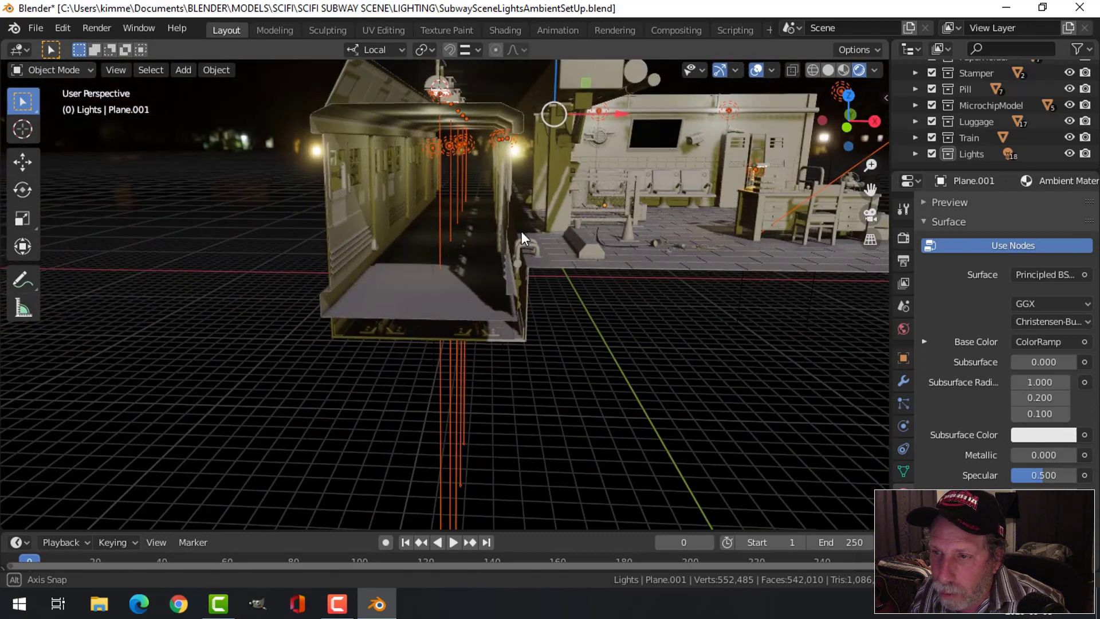
left_click(621, 334)
middle_click_drag(619, 343, 706, 311)
middle_click_drag(584, 273, 506, 301)
middle_click_drag(576, 274, 575, 161)
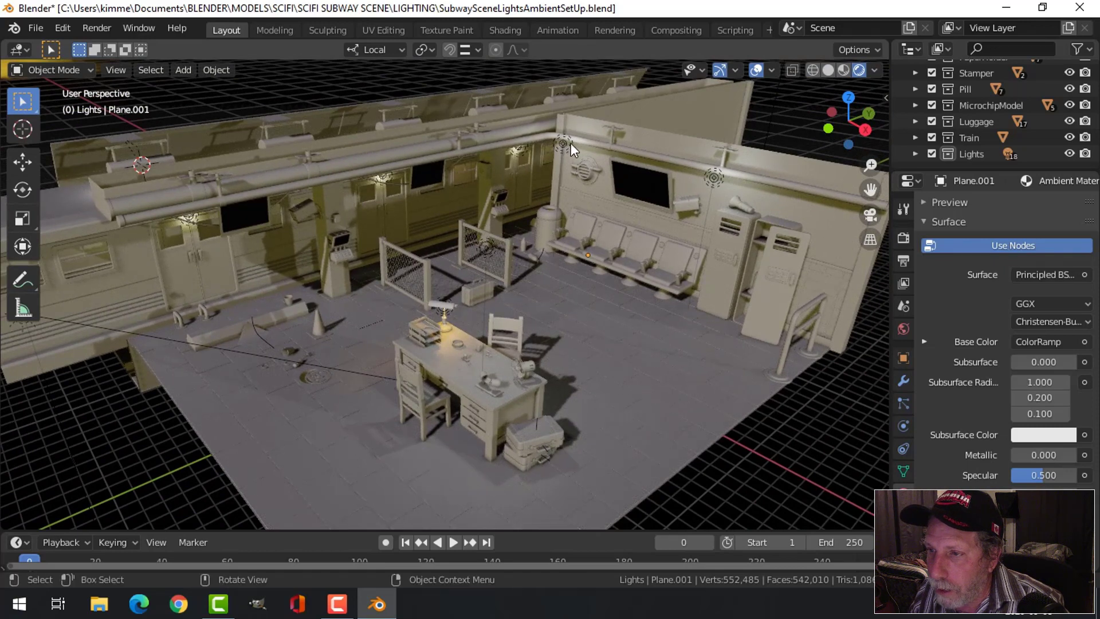
Select the two wall point lights, then orbit to view the desk trays and lamp
left_click(570, 143)
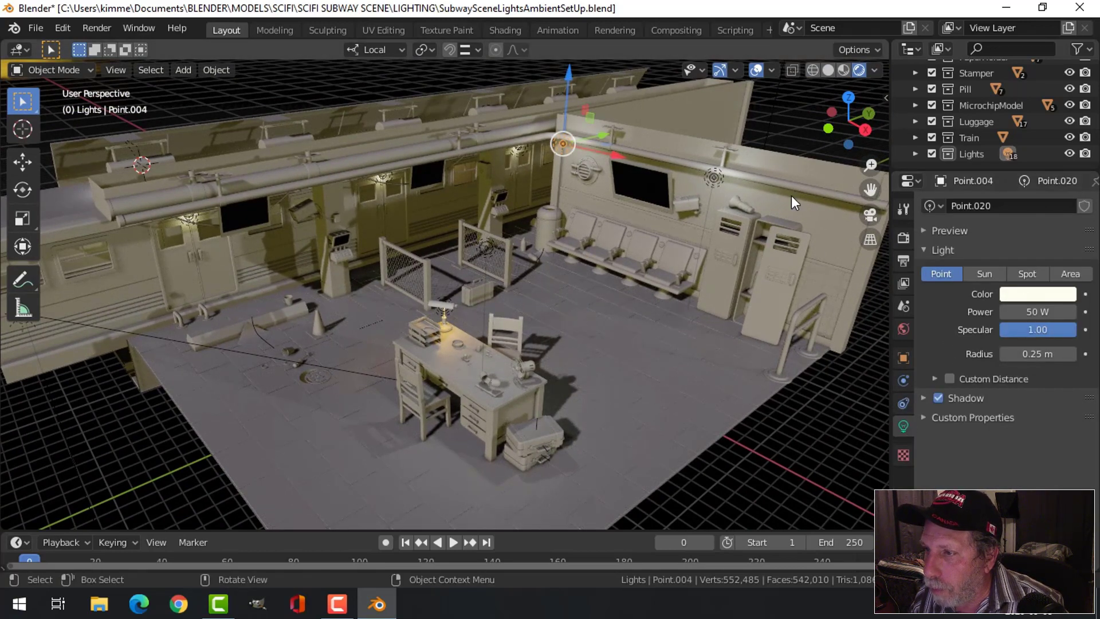
left_click(712, 175)
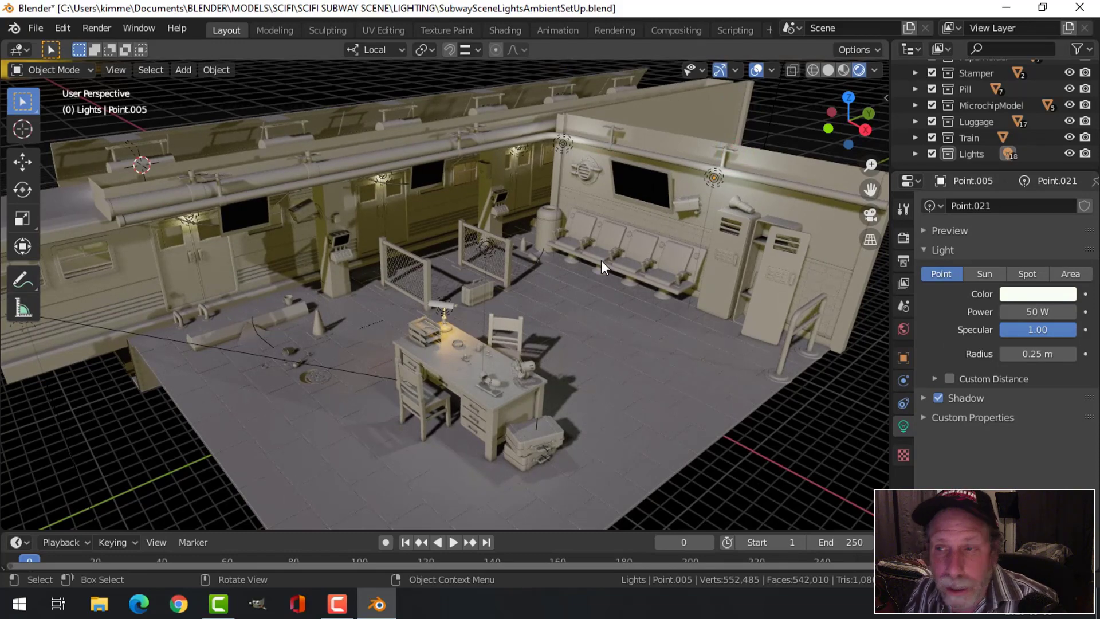
middle_click_drag(600, 260, 577, 286)
scroll(532, 298, "up", 8)
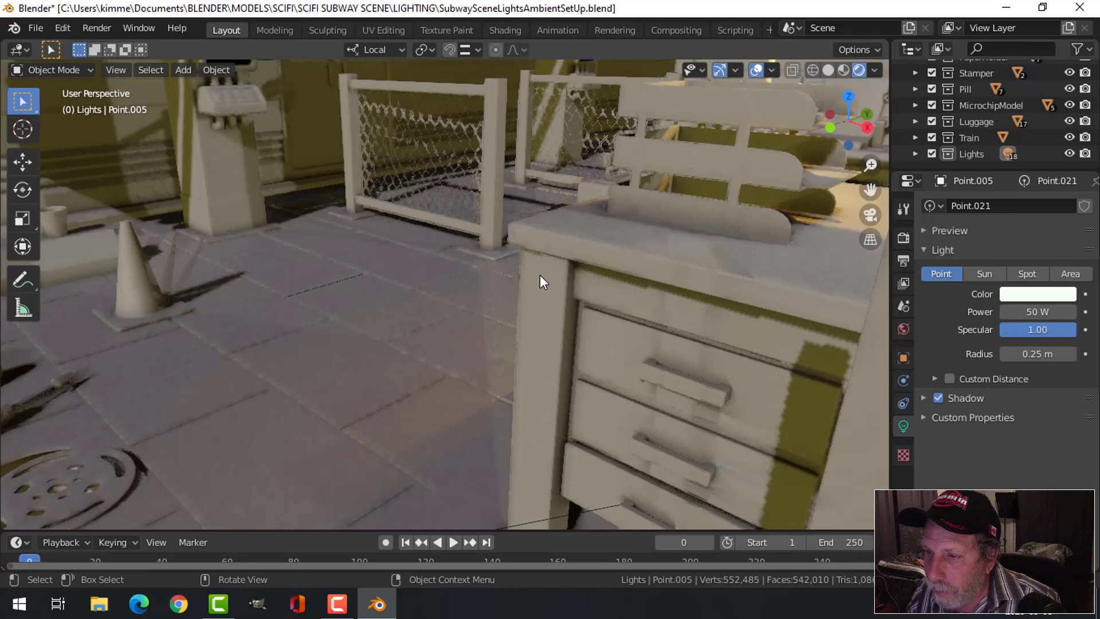
middle_click_drag(724, 226, 651, 245)
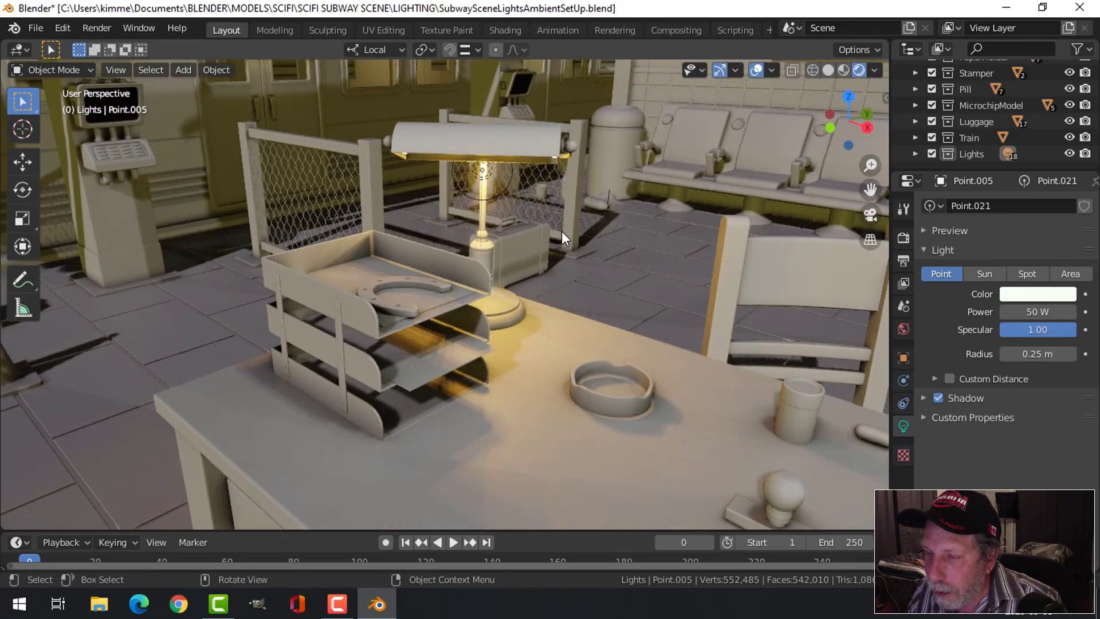
scroll(562, 230, "down", 5)
scroll(559, 218, "down", 3)
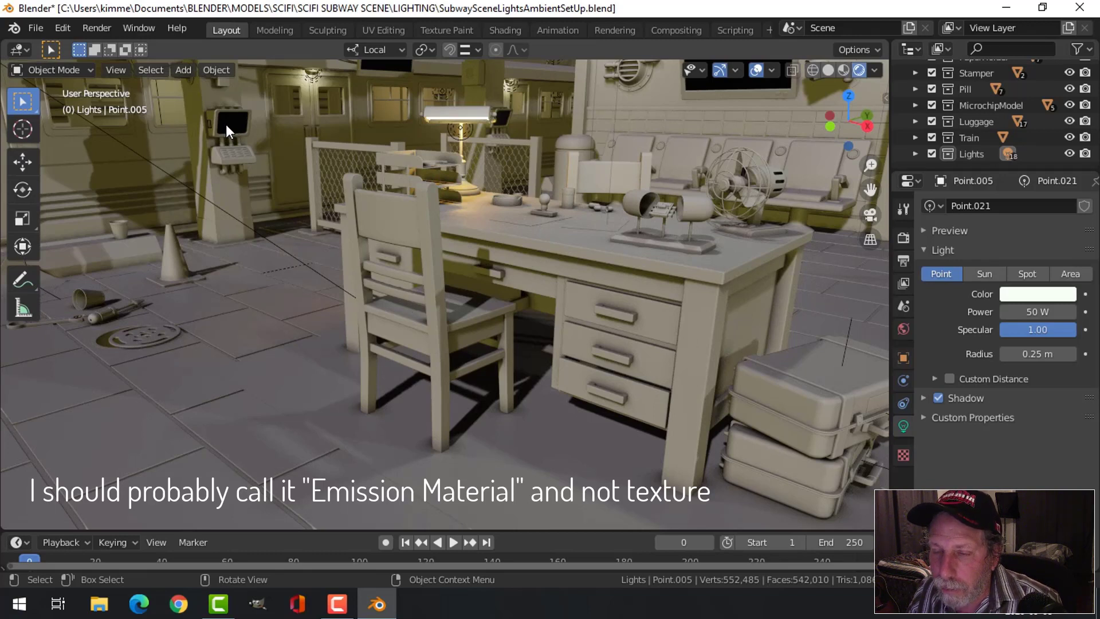
Select the desk lamp tube Cylinder.031 and review its Emission 1 material at strength 15
left_click(438, 120)
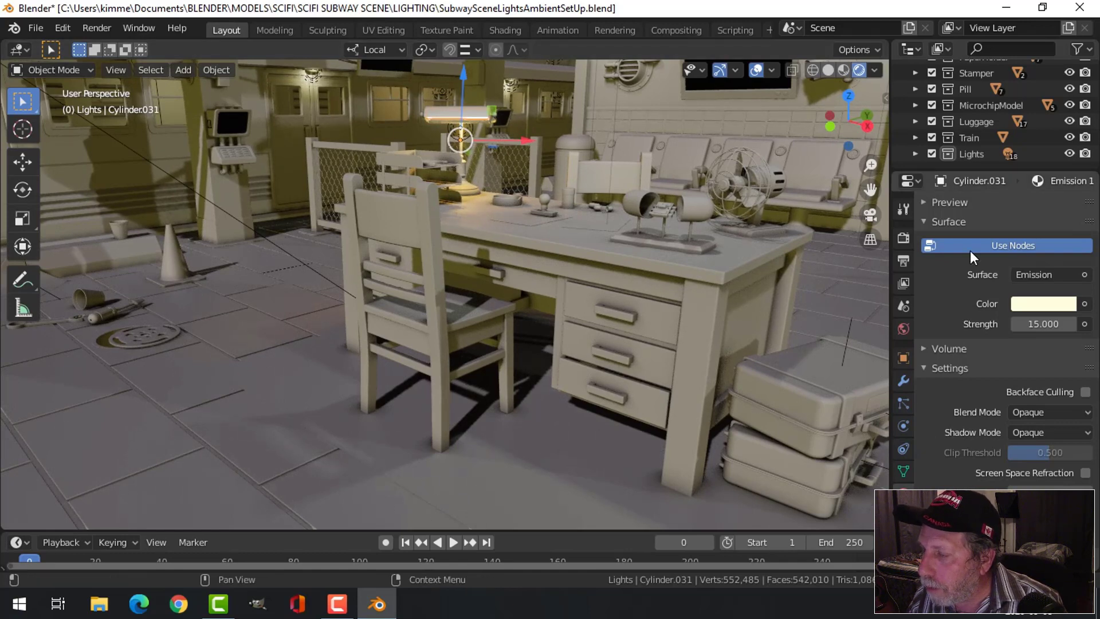
scroll(978, 230, "up", 3)
scroll(977, 231, "up", 2)
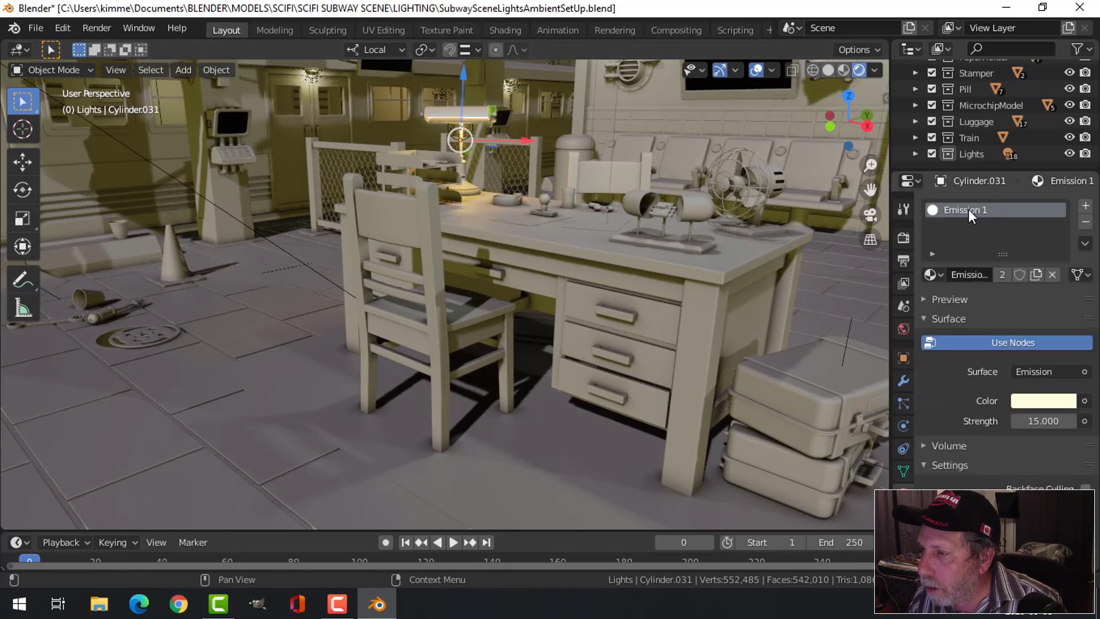
scroll(974, 229, "down", 5)
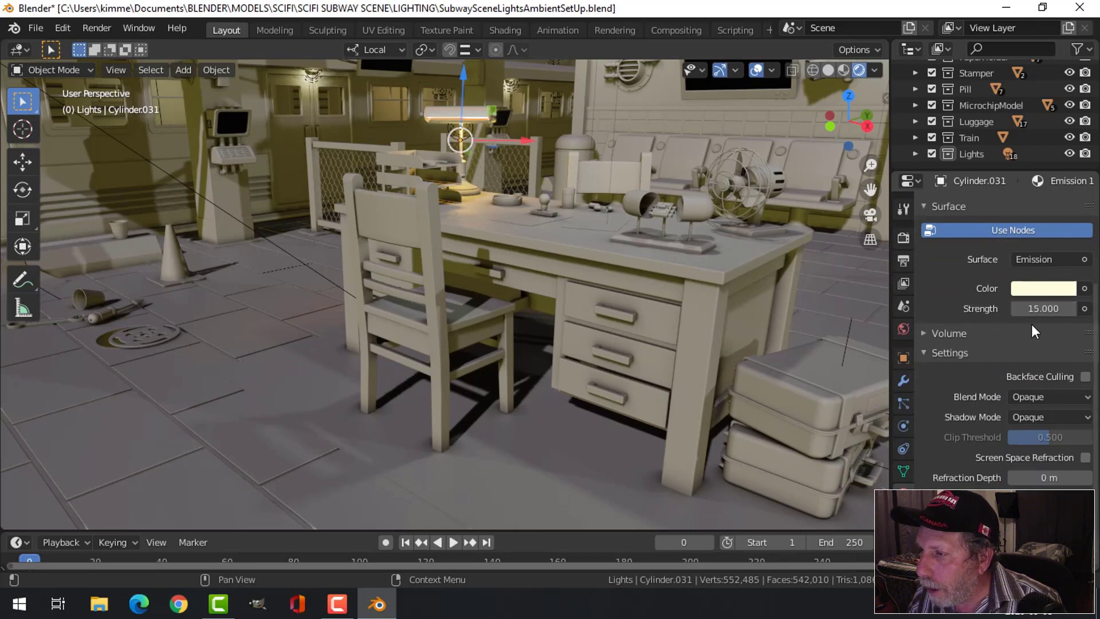
scroll(1025, 322, "up", 3)
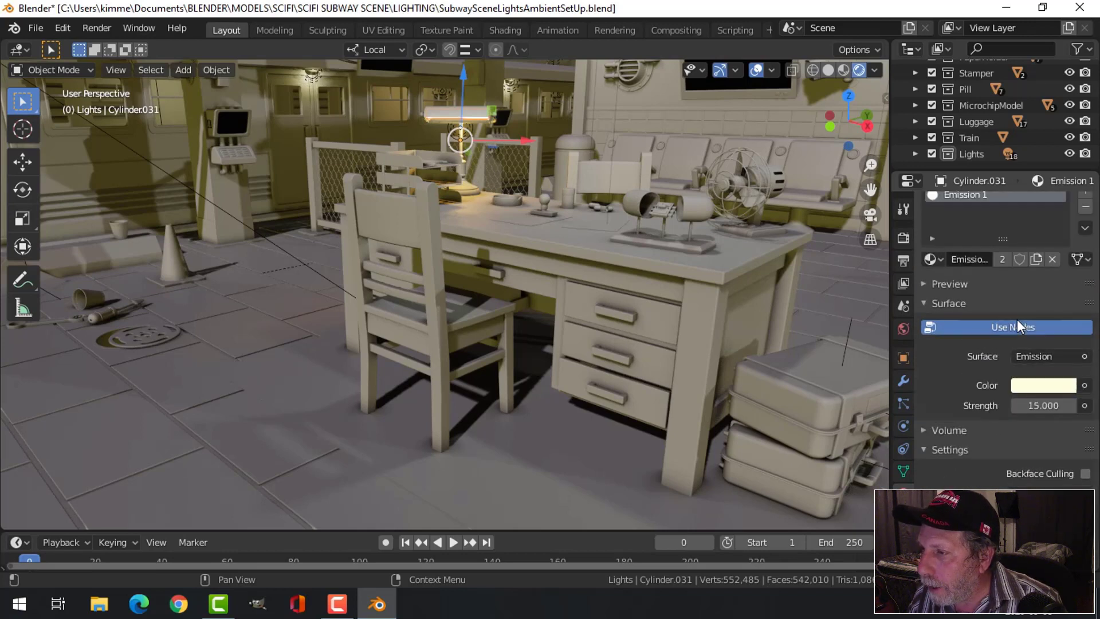
Select the desk lamp's point light and orbit higher over the desk and benches
left_click(475, 145)
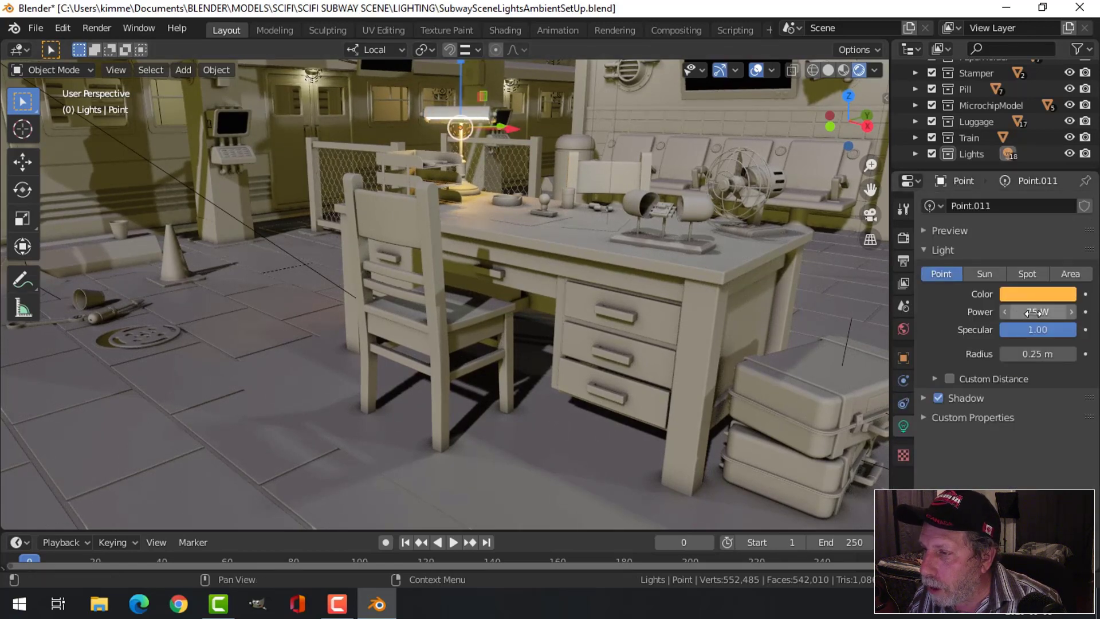
middle_click_drag(537, 179, 504, 204)
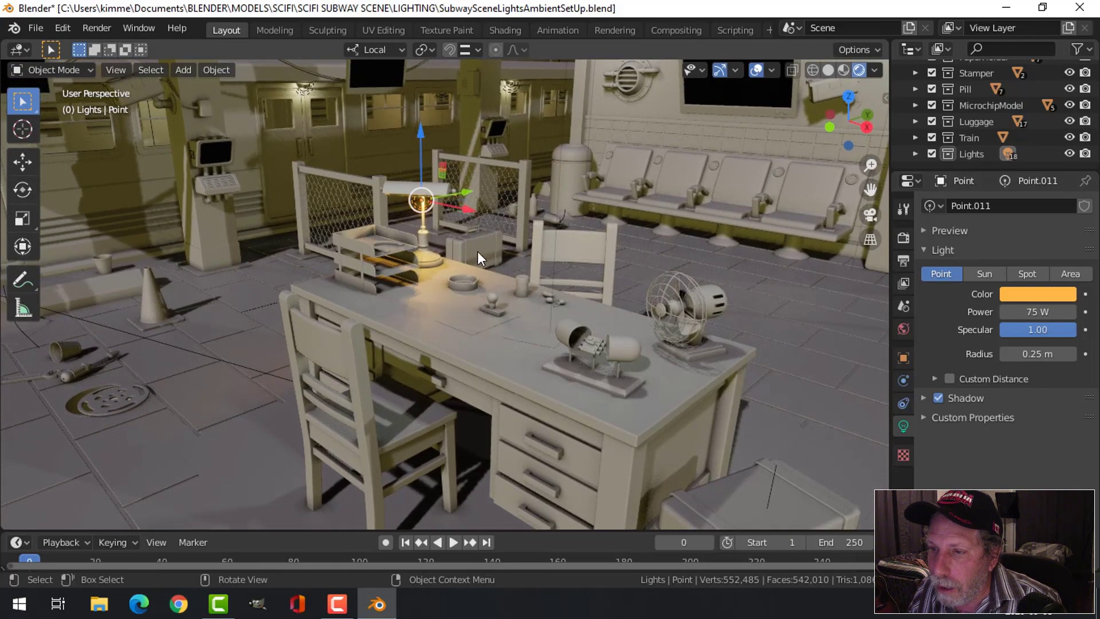
scroll(610, 248, "down", 5)
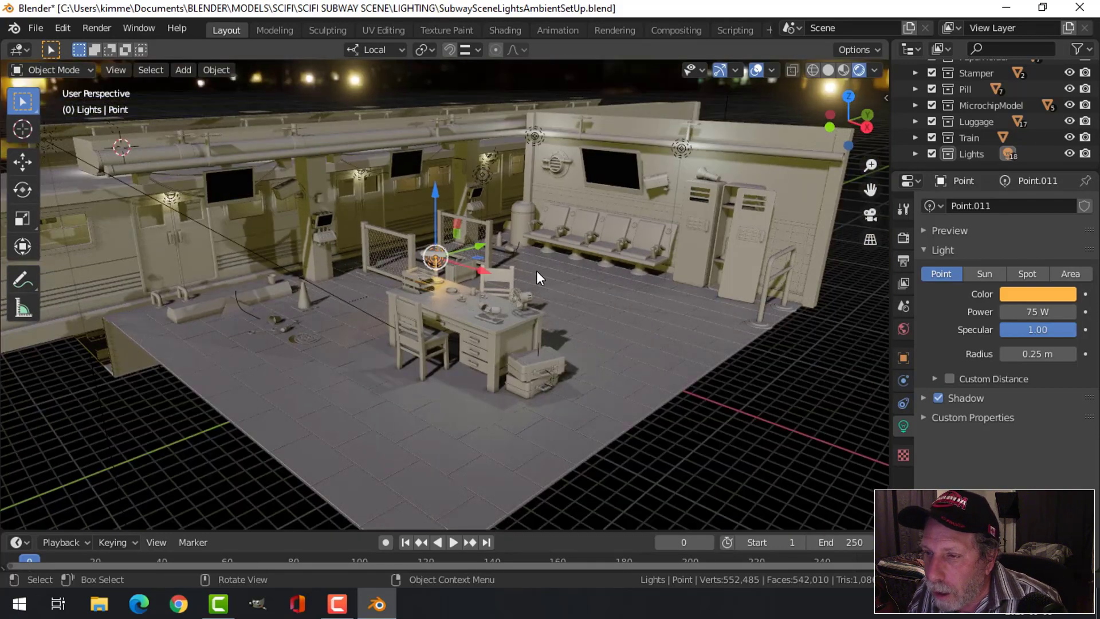
scroll(536, 271, "up", 2)
Select the sun light to check its 0.200 strength
left_click(193, 268)
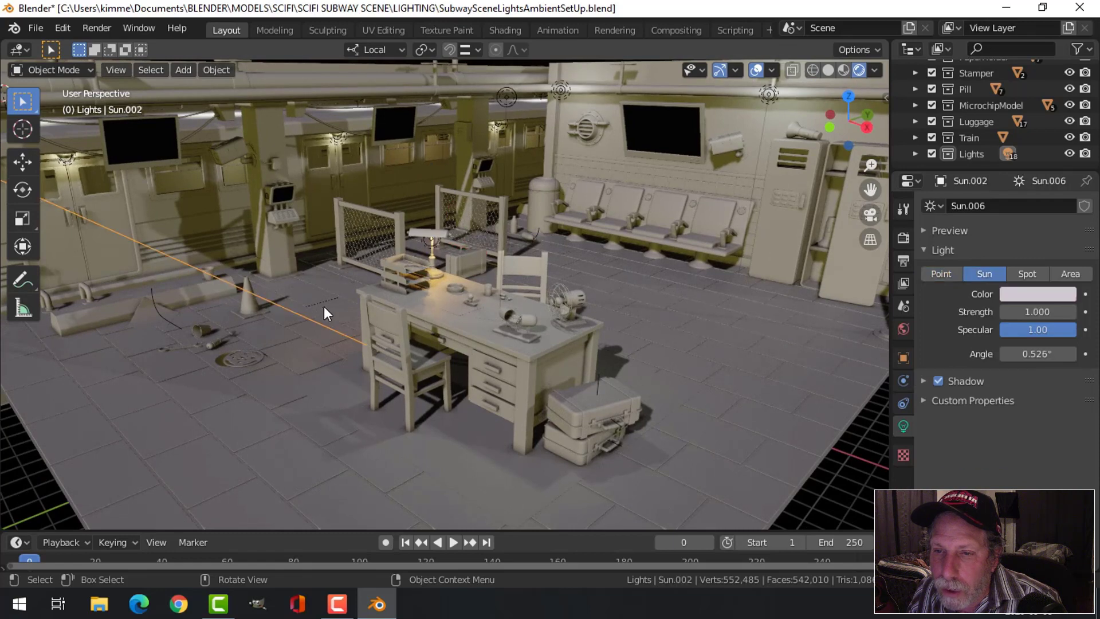
scroll(541, 324, "down", 3)
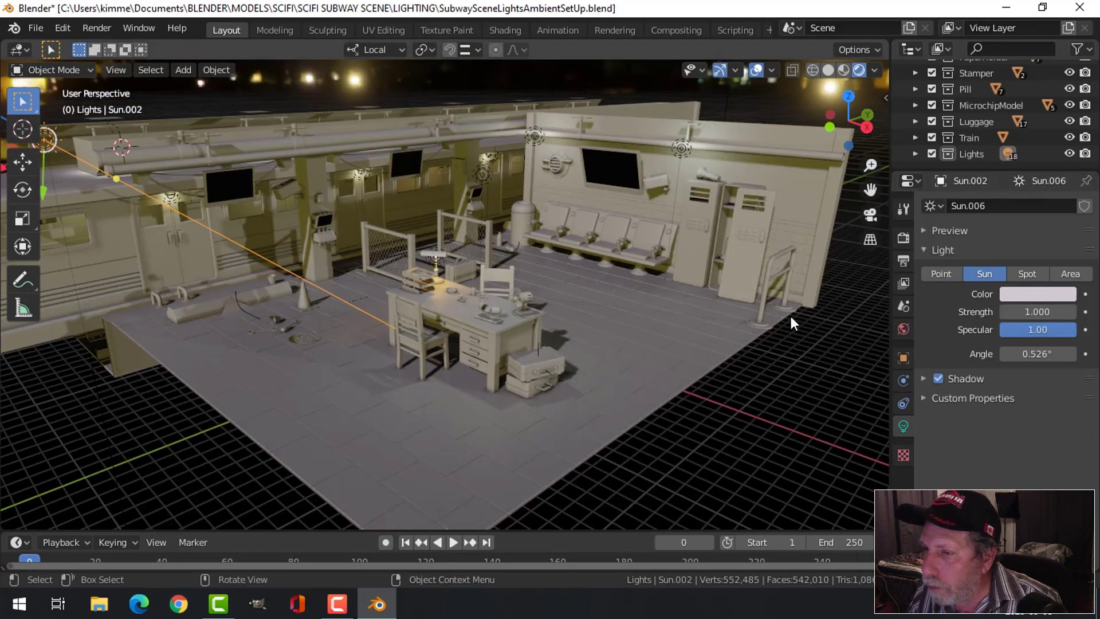
scroll(700, 249, "down", 5)
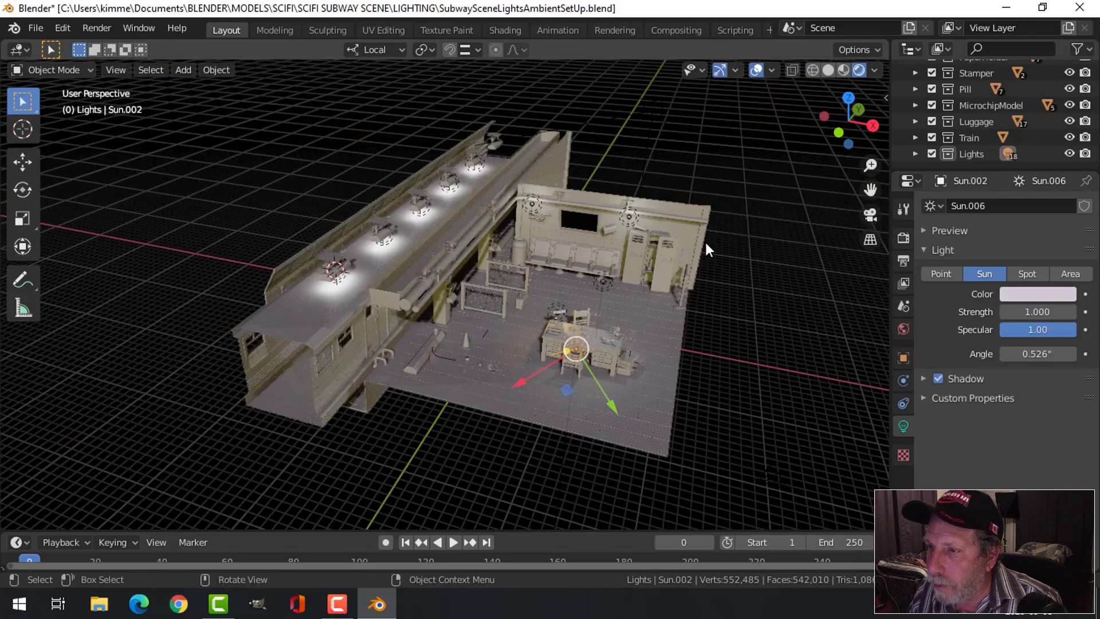
middle_click_drag(705, 239, 648, 93)
Select the other sun light and orbit around the subway scene
left_click(642, 99)
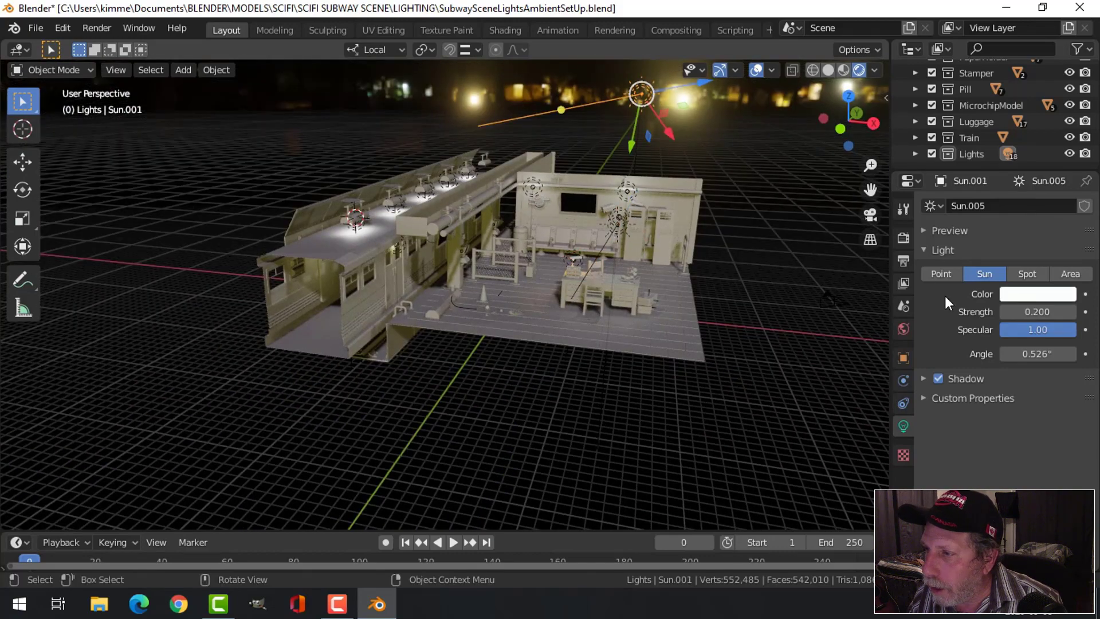
middle_click_drag(800, 242, 630, 249)
scroll(641, 243, "up", 3)
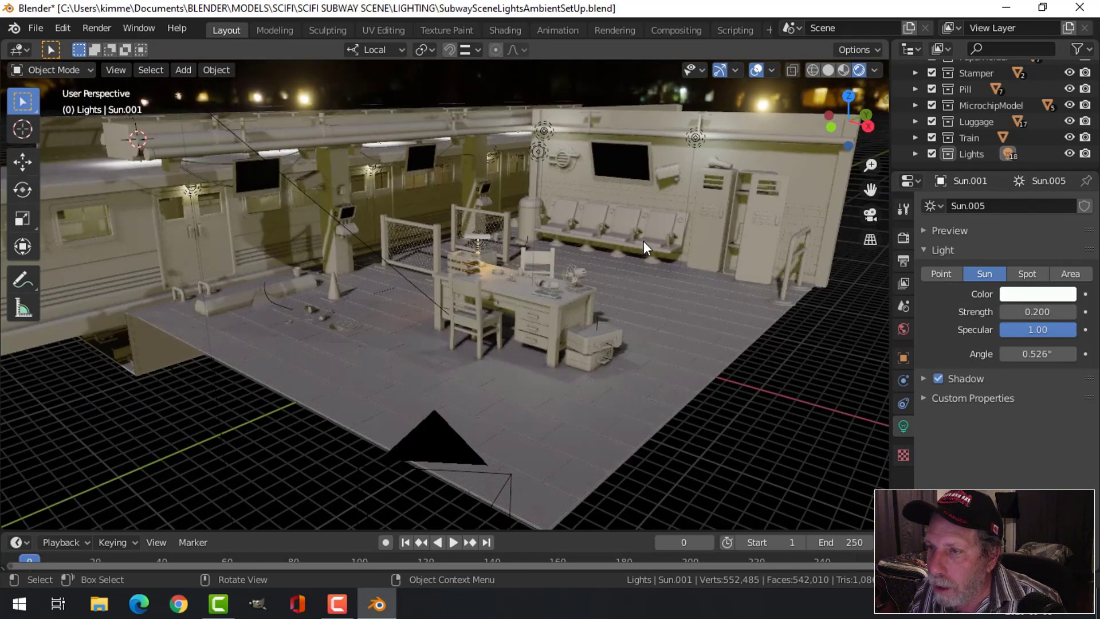
scroll(644, 241, "down", 3)
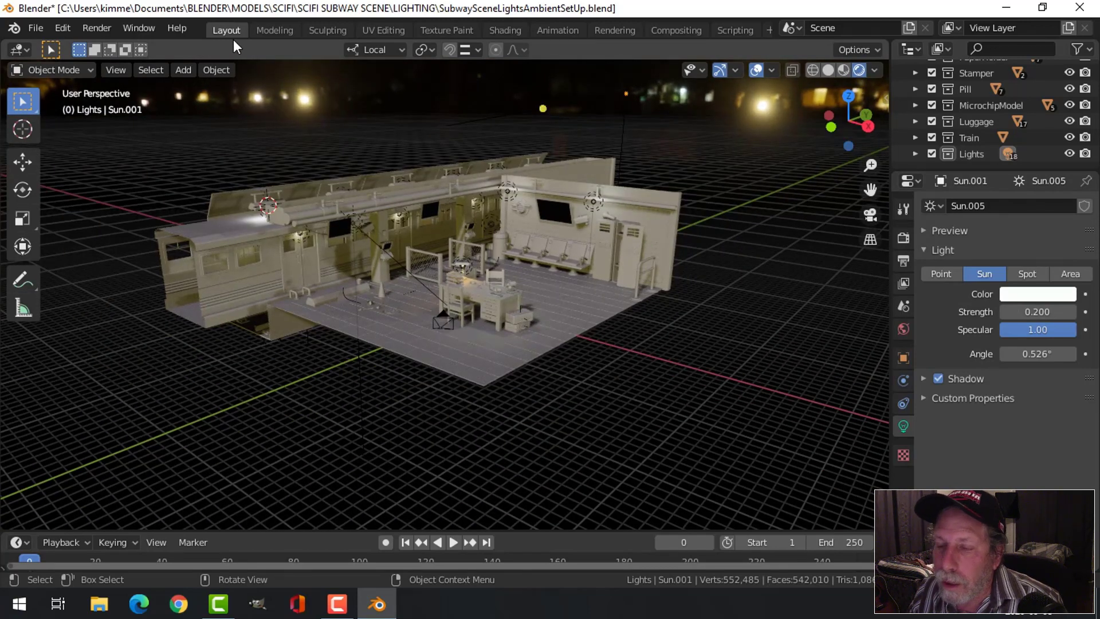
scroll(806, 206, "up", 5)
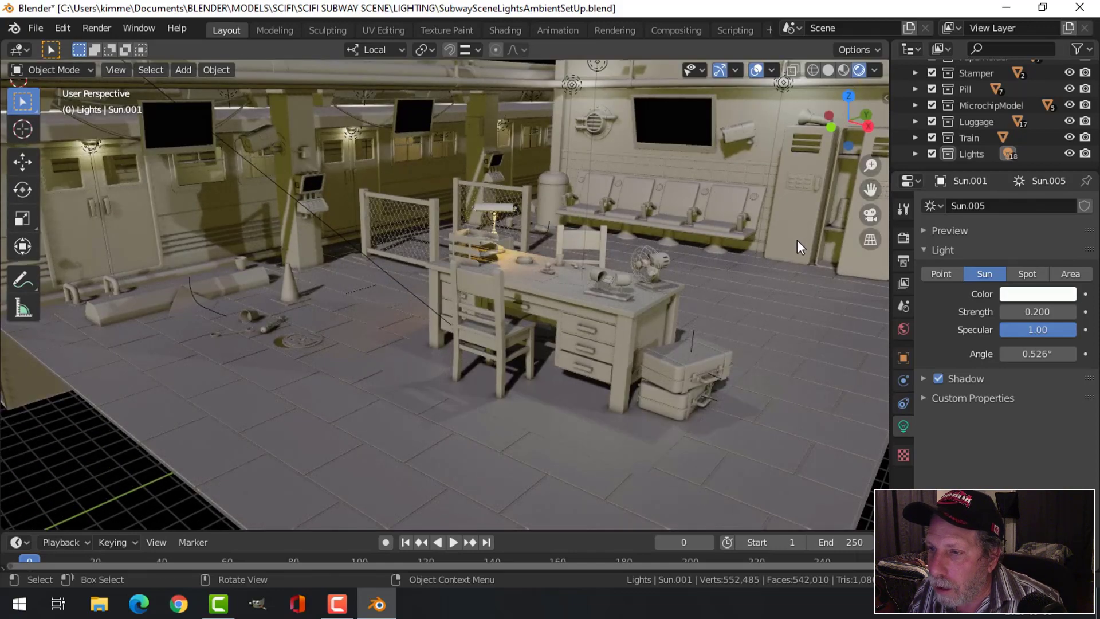
scroll(761, 239, "up", 3)
scroll(720, 236, "up", 3)
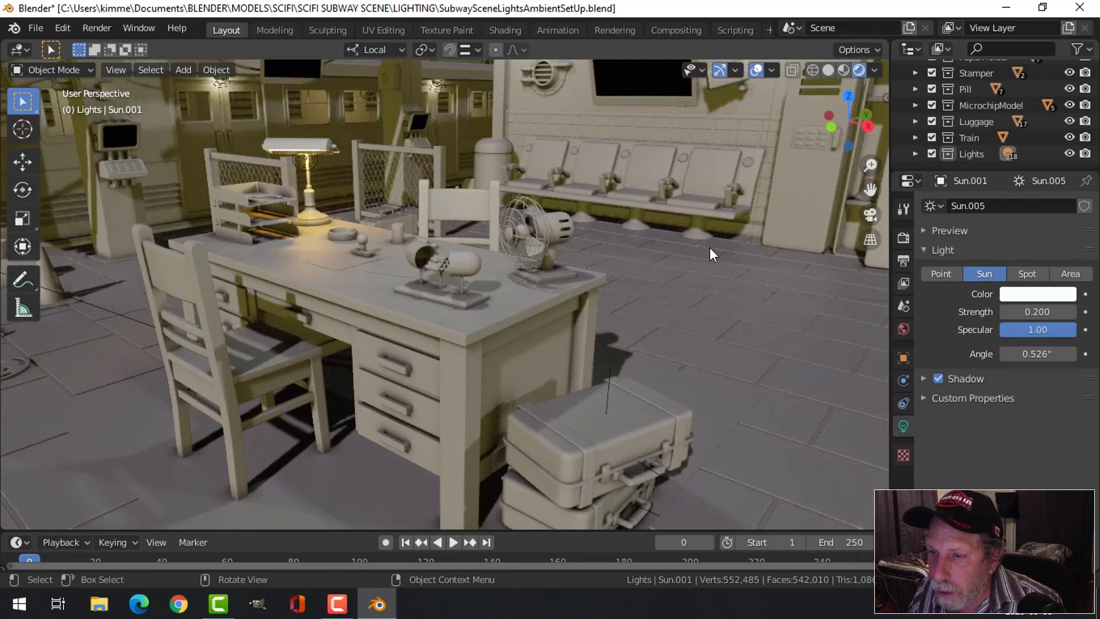
scroll(713, 247, "down", 3)
scroll(306, 170, "down", 2)
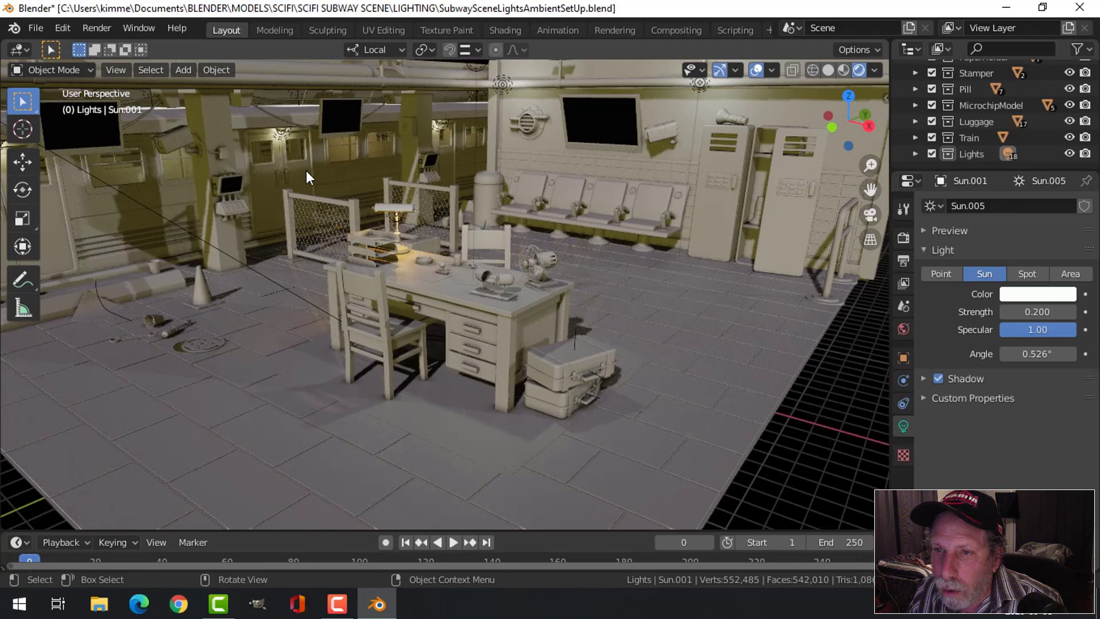
Select Point.001 to view its 50 W pale yellow settings, then deselect all
left_click(279, 135)
left_click(283, 134)
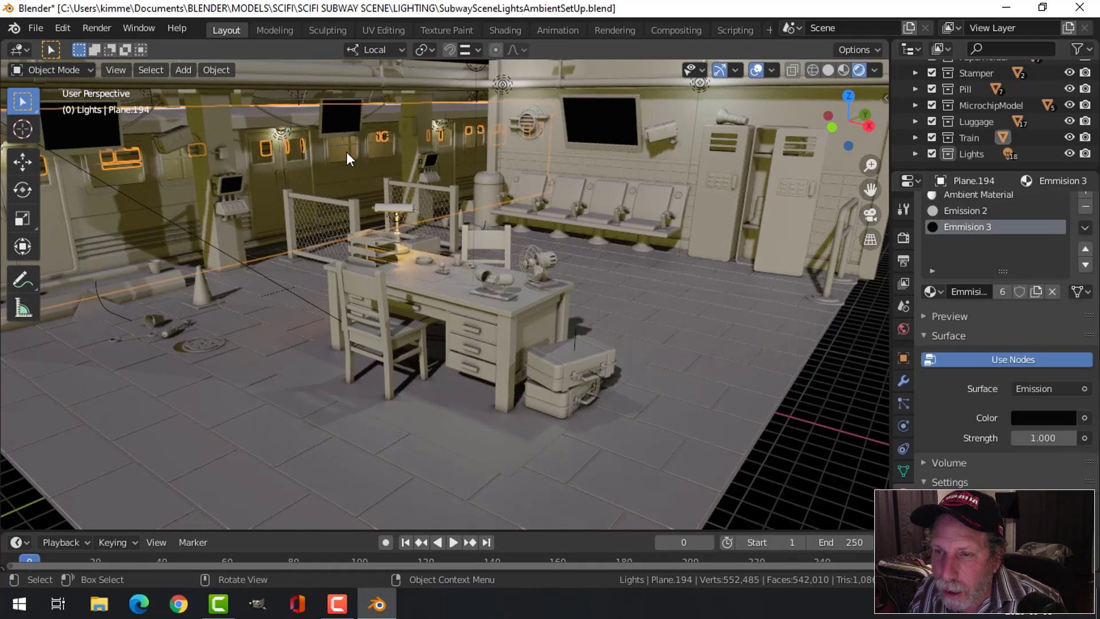
key("alt+a")
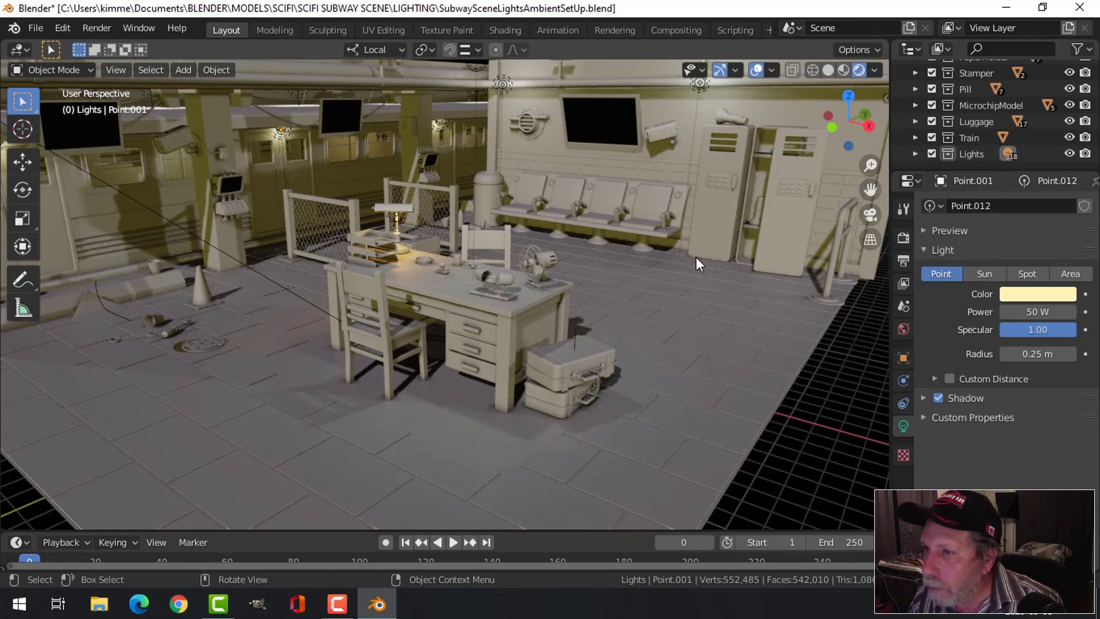
mouse_move(662, 258)
middle_mouse_down()
mouse_move(684, 254)
mouse_move(653, 259)
mouse_move(676, 274)
mouse_move(676, 265)
middle_mouse_up()
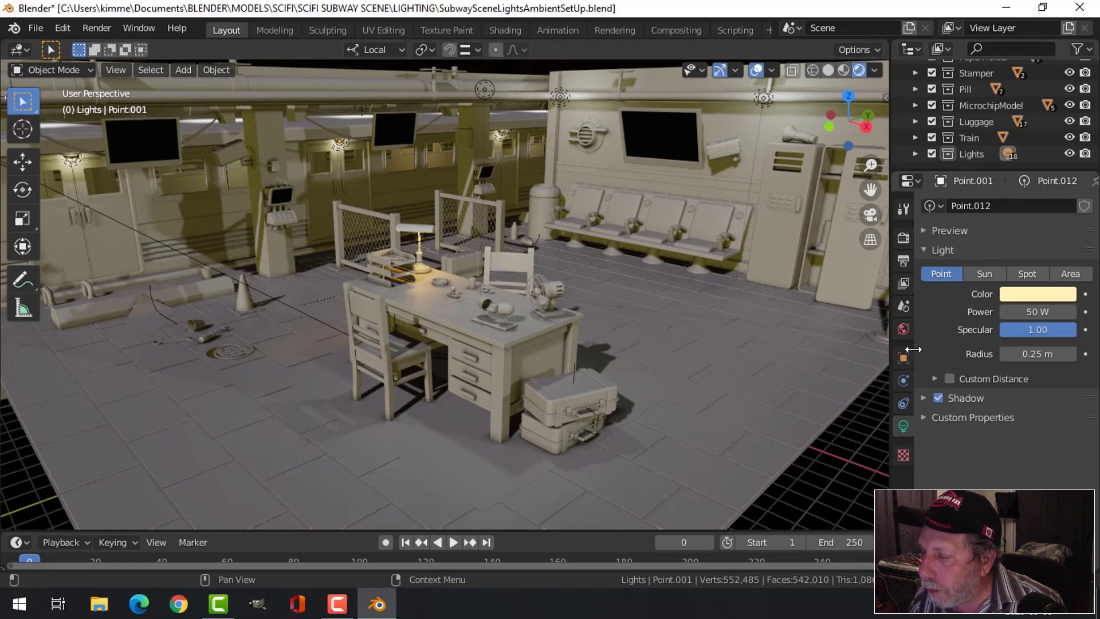
In Eevee render settings, turn Ambient Occlusion off and back on to compare
left_click(903, 237)
left_click(938, 250)
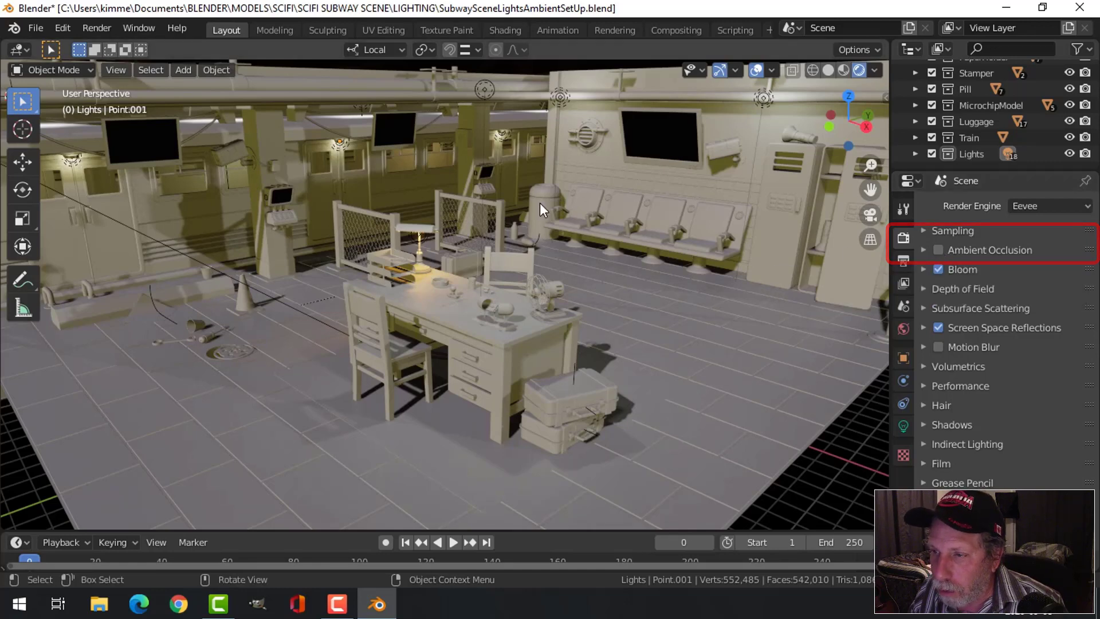
left_click(937, 249)
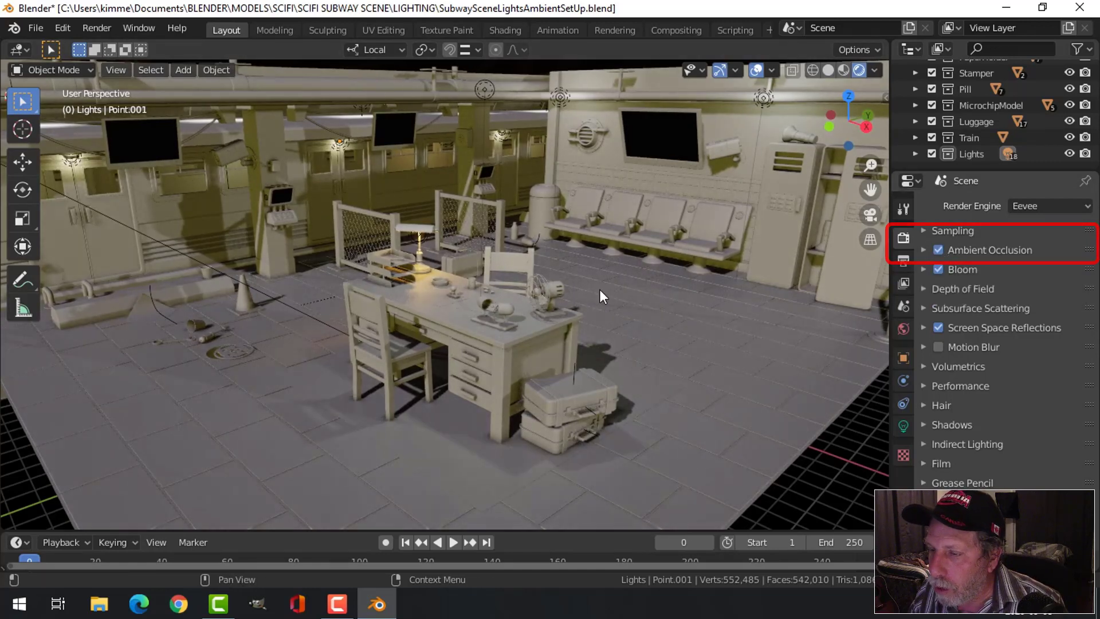
scroll(472, 379, "up", 6)
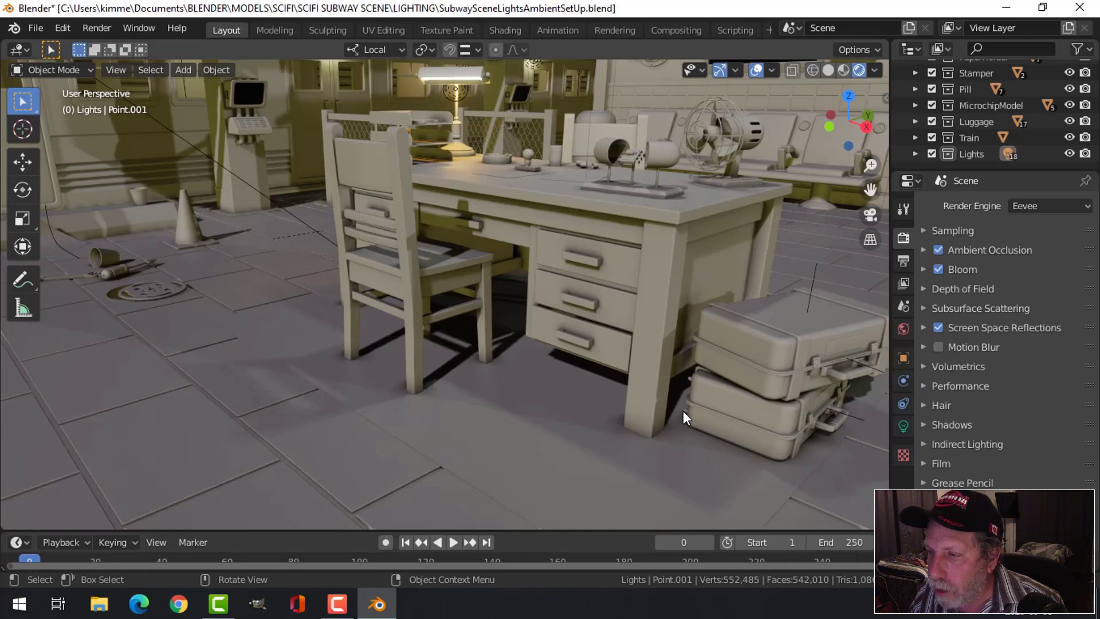
scroll(682, 408, "down", 5)
scroll(638, 340, "up", 5)
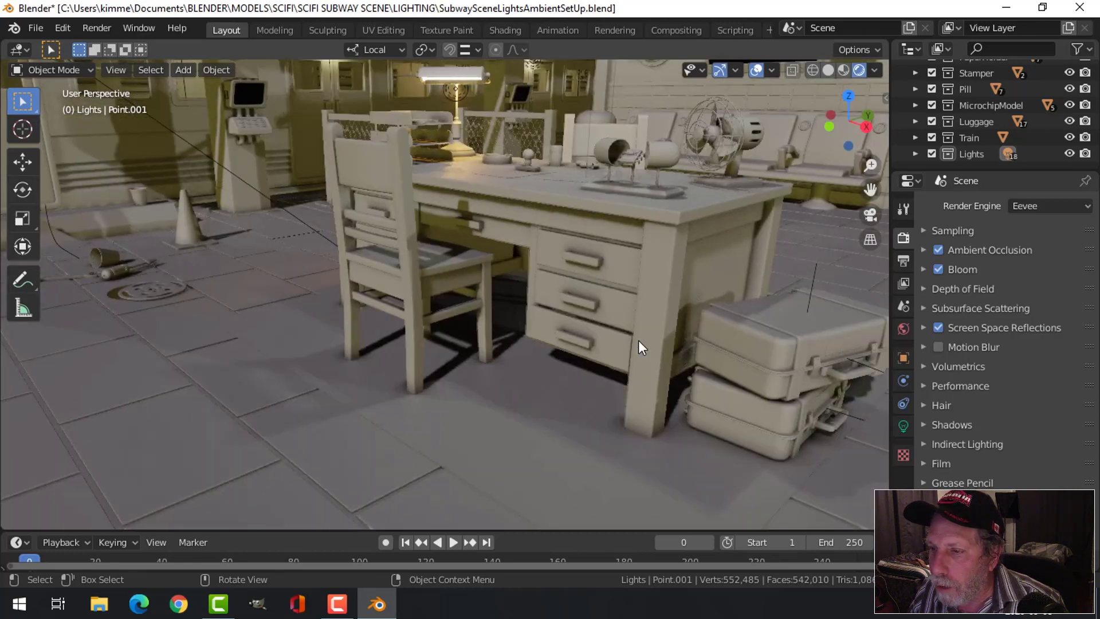
scroll(666, 314, "down", 5)
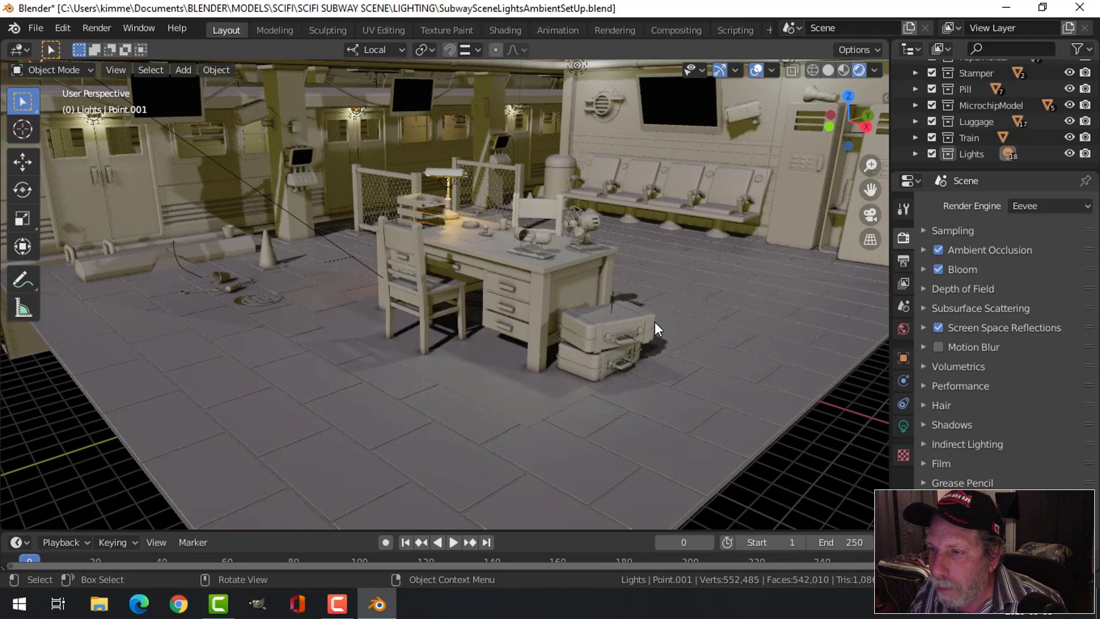
scroll(654, 321, "up", 3)
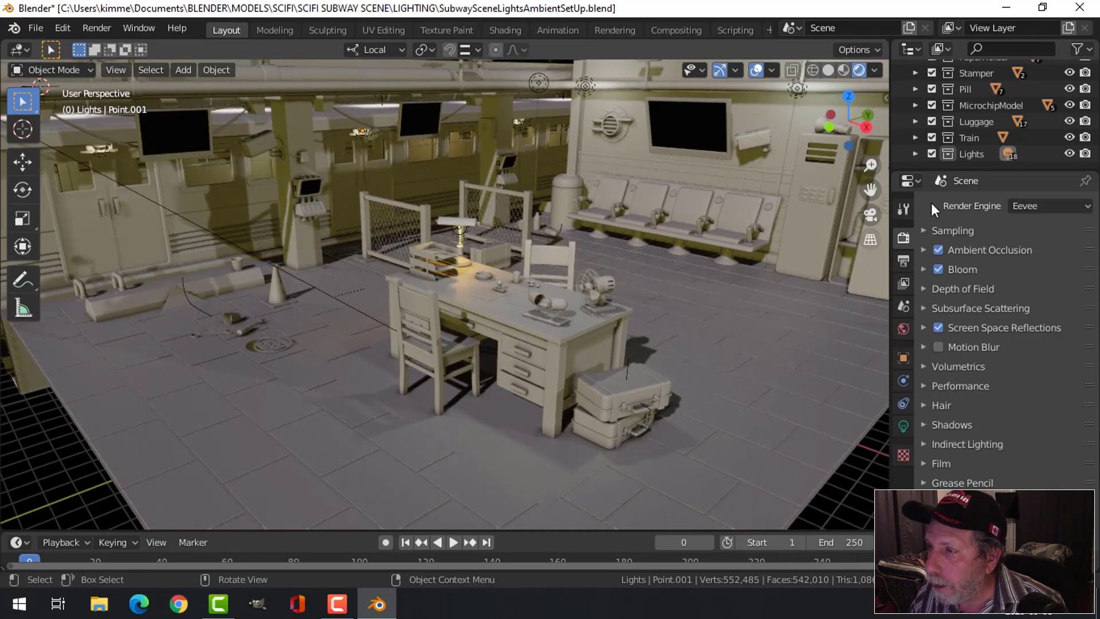
In the Shading workspace, show the desk's Ambient Material object nodes
left_click(514, 30)
middle_click_drag(463, 373, 541, 336)
scroll(472, 238, "up", 5)
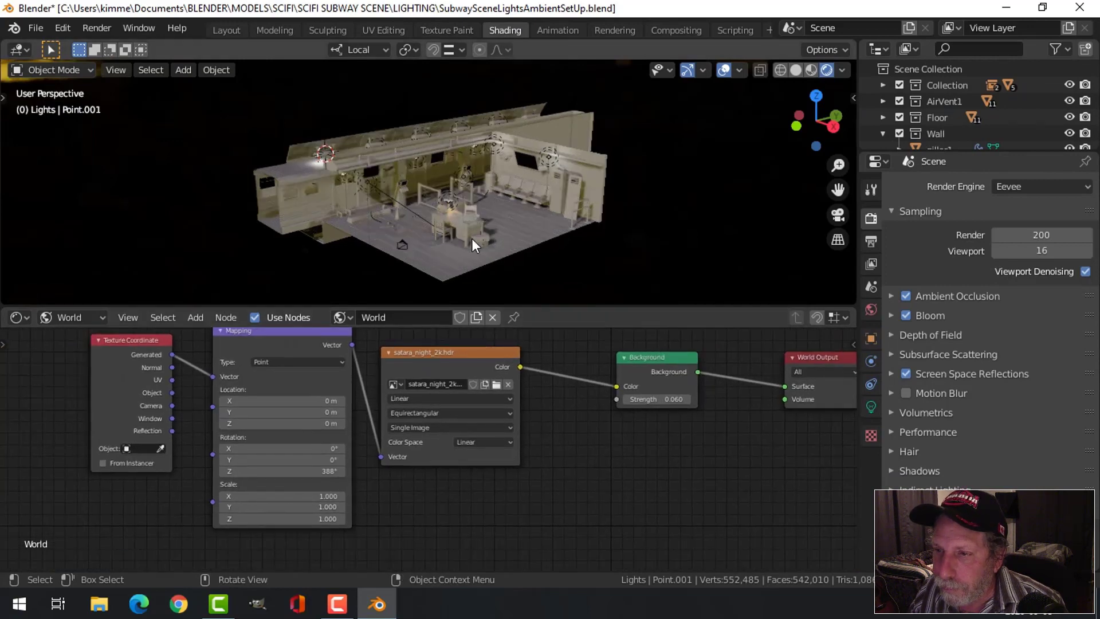
scroll(483, 239, "up", 6)
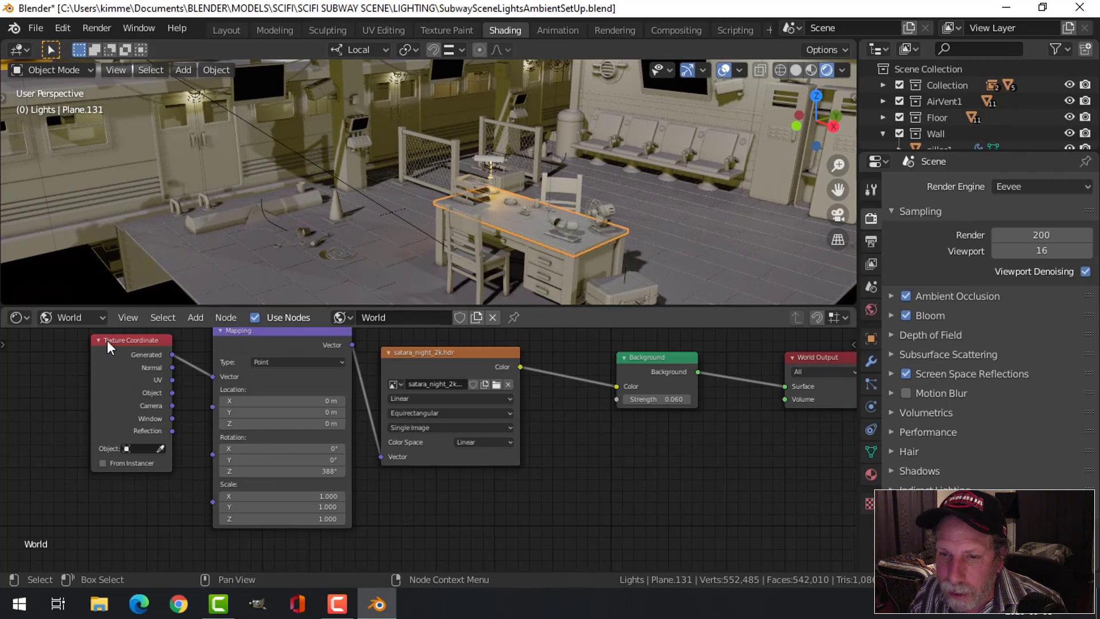
left_click(77, 318)
left_click(72, 336)
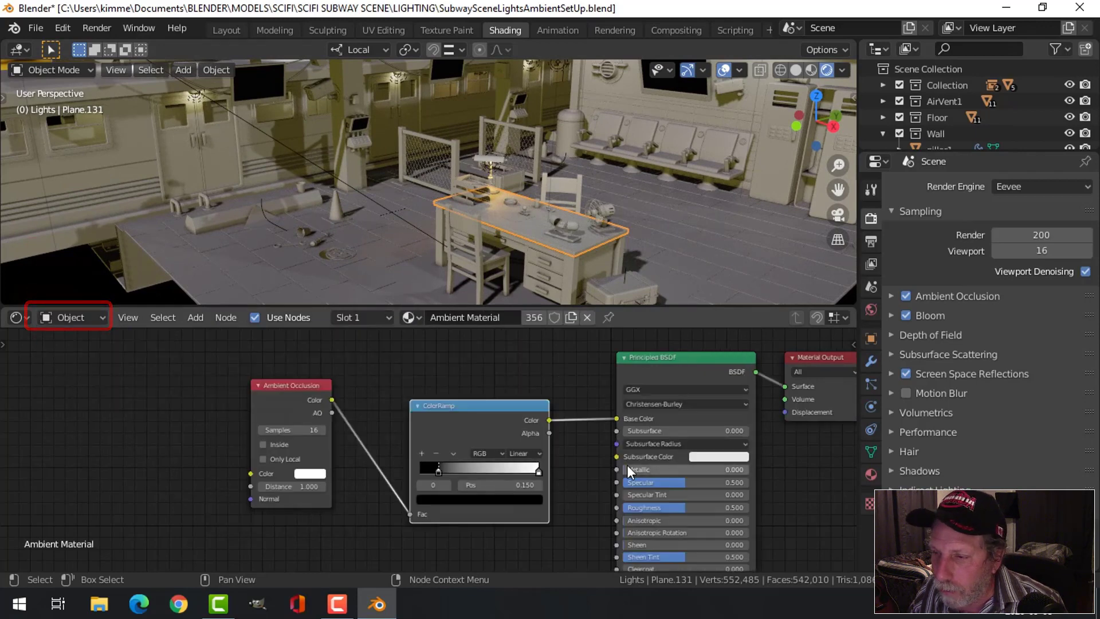
middle_click_drag(527, 475, 521, 440)
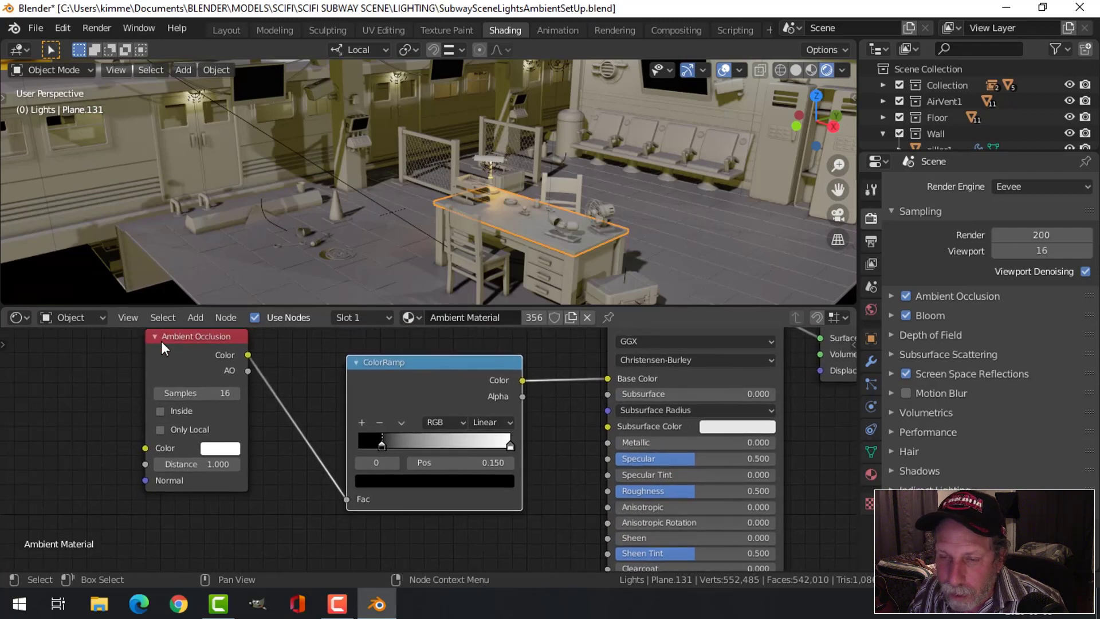
scroll(67, 390, "down", 2)
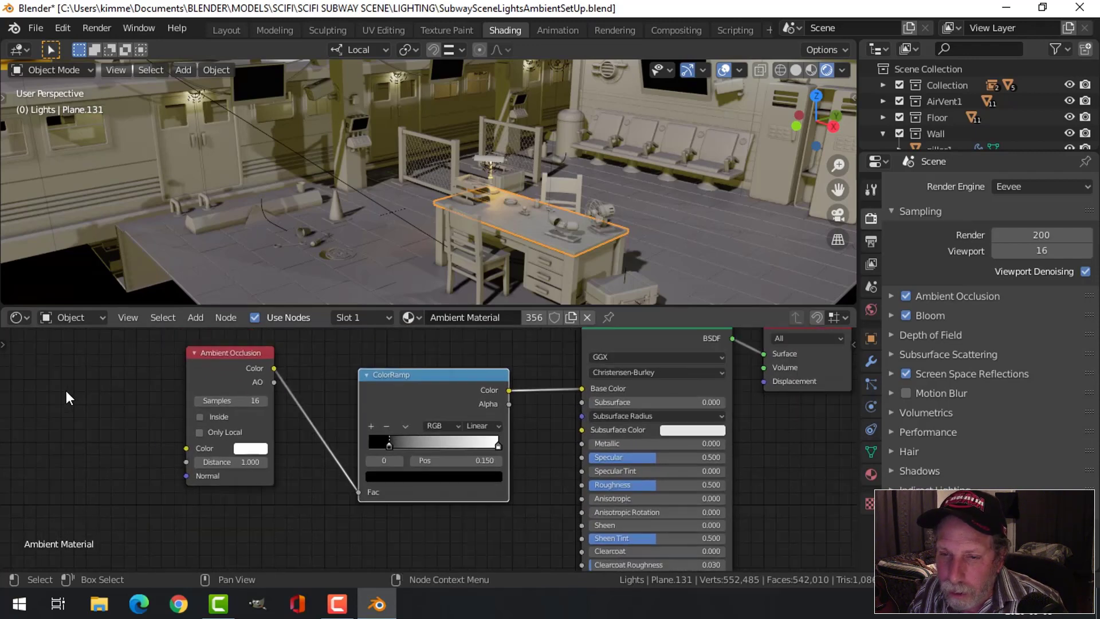
scroll(61, 366, "down", 1)
Add an extra Ambient Occlusion node, then delete it
key("shift+a")
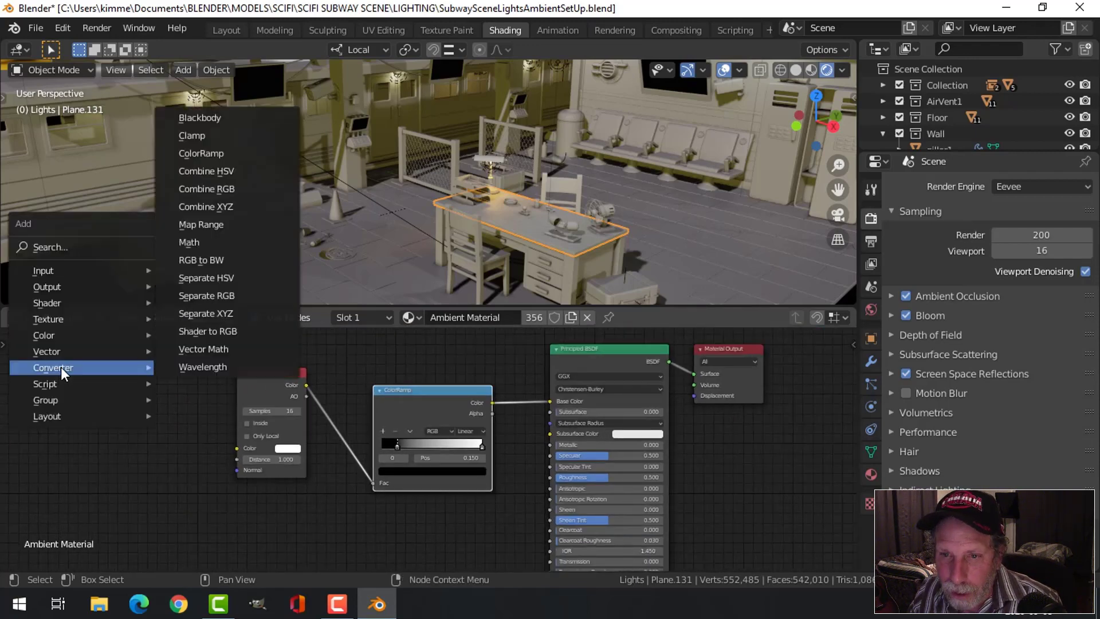
mouse_move(65, 271)
left_click(198, 292)
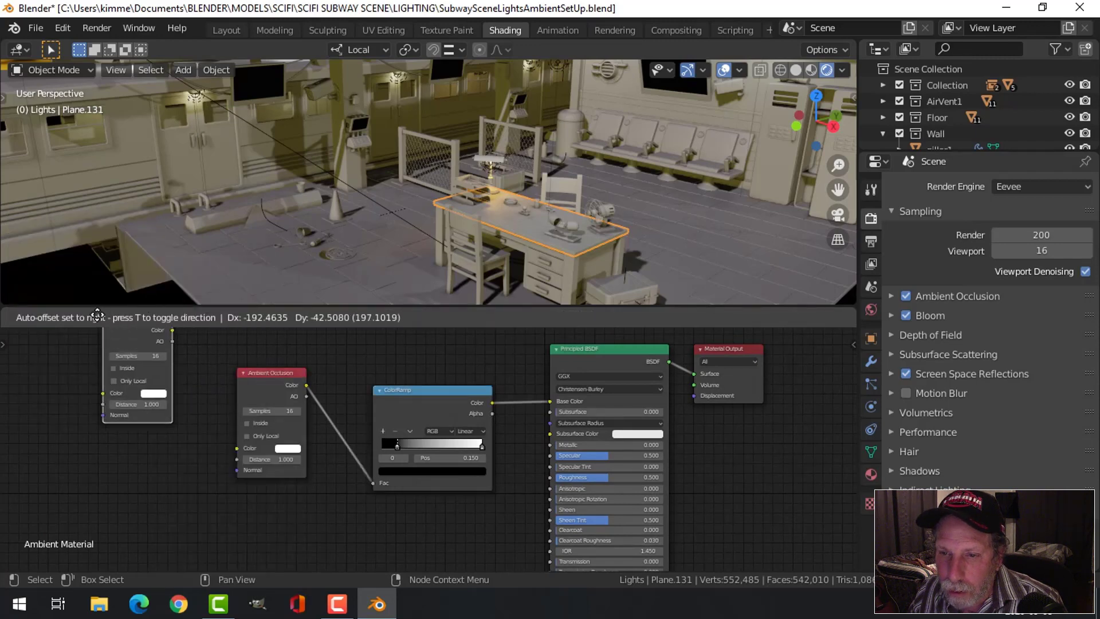
left_click(115, 386)
scroll(109, 382, "up", 1)
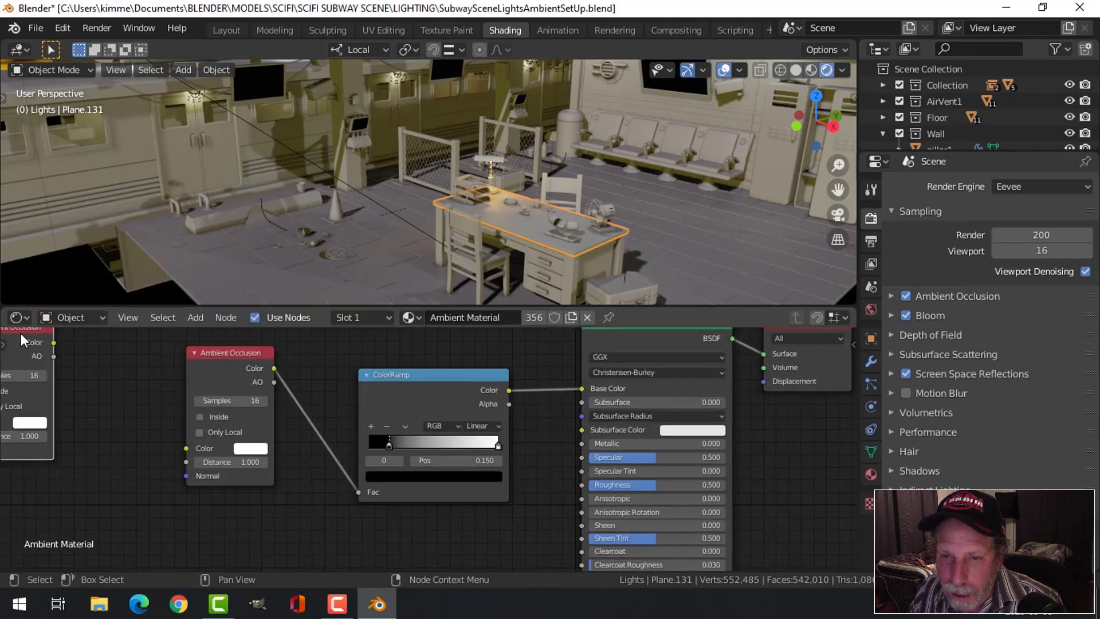
key("x")
scroll(386, 498, "up", 1)
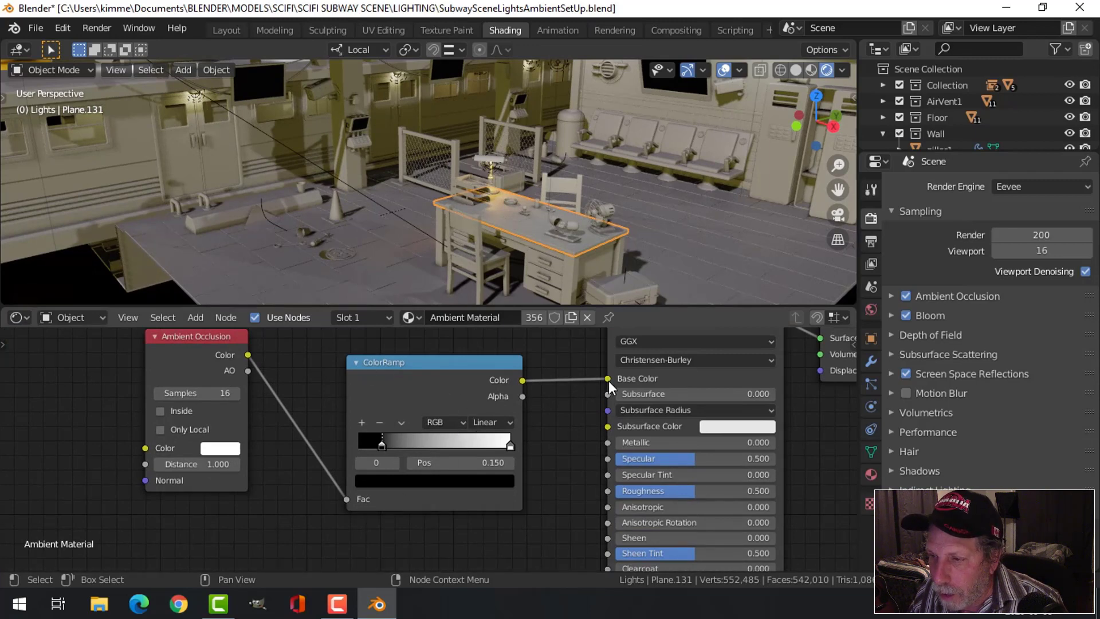
Link AO Color to ColorRamp Fac and ColorRamp to Base Color, black stop at 0.132
left_click_drag(608, 380, 516, 404)
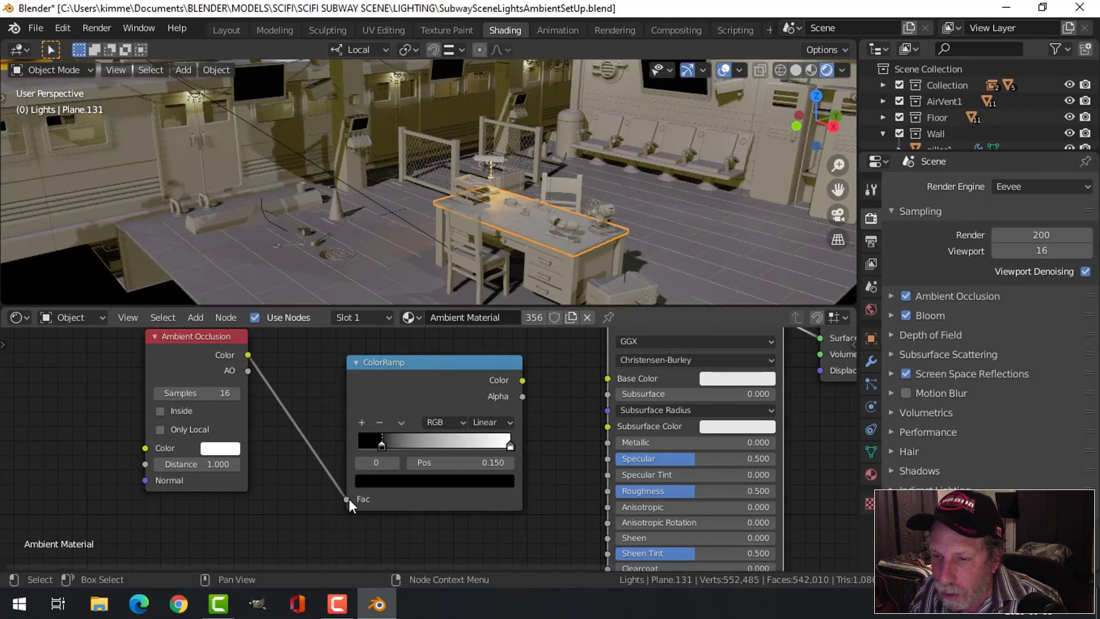
left_click_drag(348, 499, 608, 378)
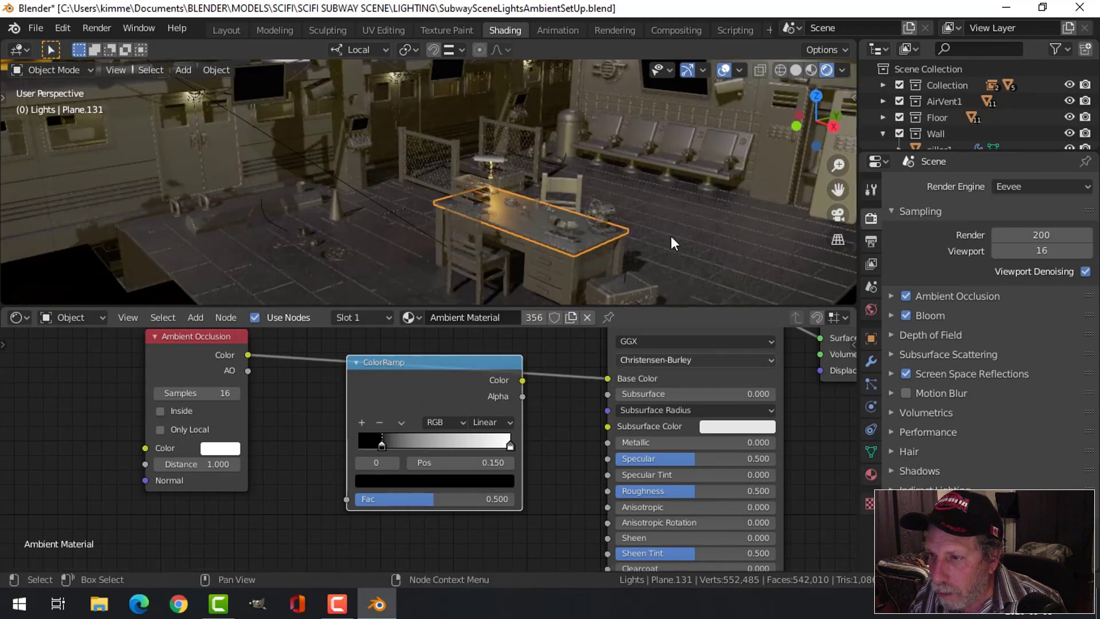
scroll(590, 238, "up", 3)
scroll(518, 121, "up", 2)
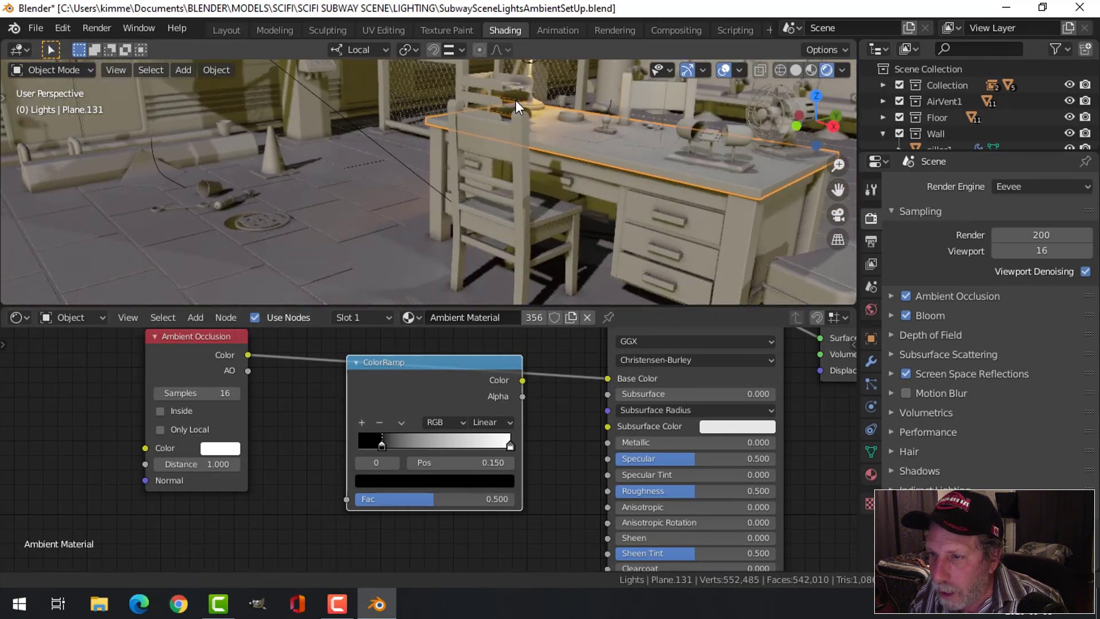
scroll(516, 86, "down", 2)
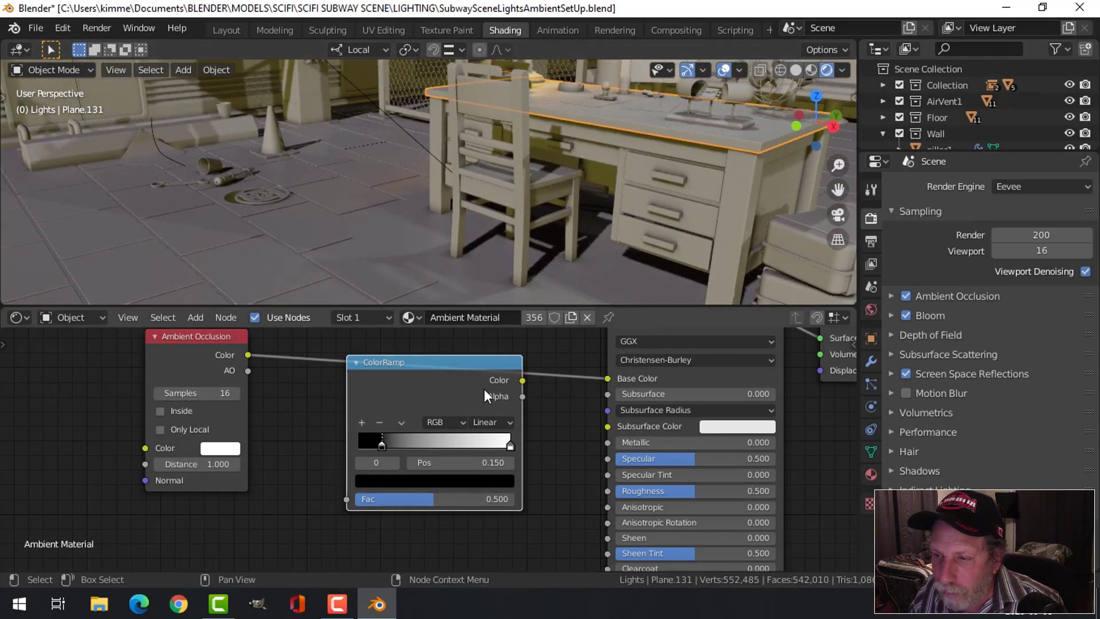
left_click_drag(607, 378, 346, 499)
left_click_drag(522, 380, 608, 378)
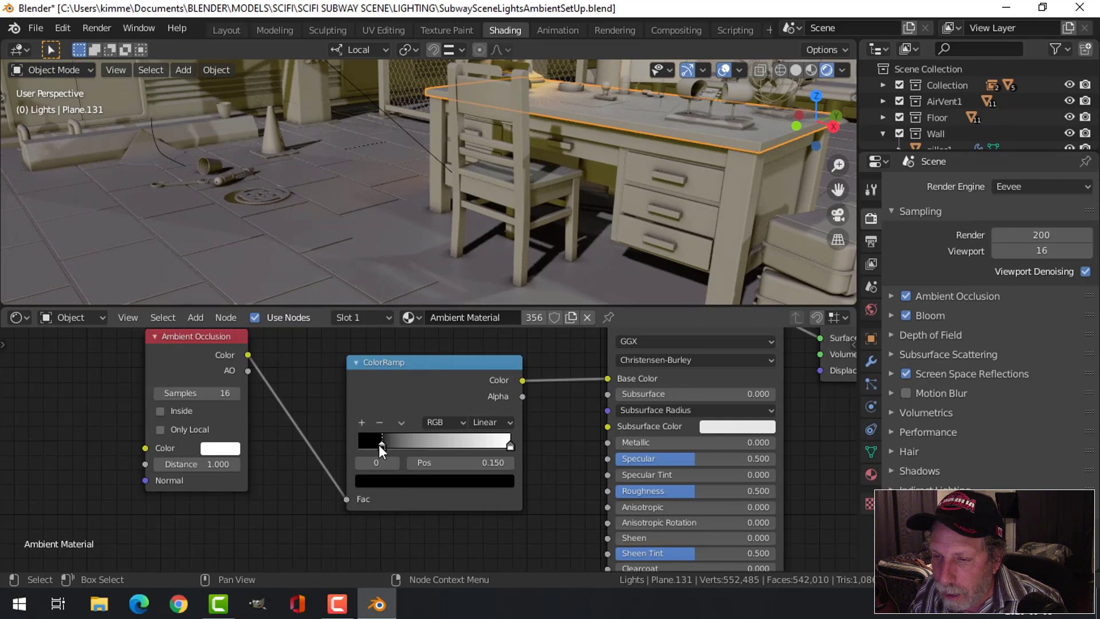
mouse_move(379, 447)
left_mouse_down()
mouse_move(435, 437)
mouse_move(376, 449)
left_mouse_up()
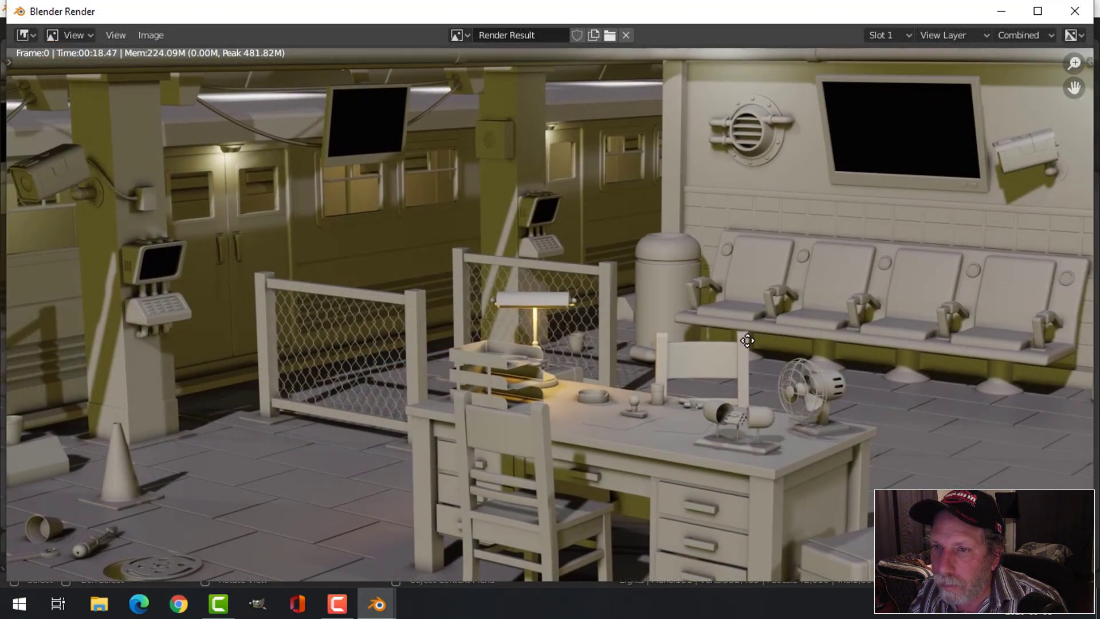
Pan around the finished Eevee render to inspect the desk lamp's warm light
scroll(782, 352, "down", 1, "shift")
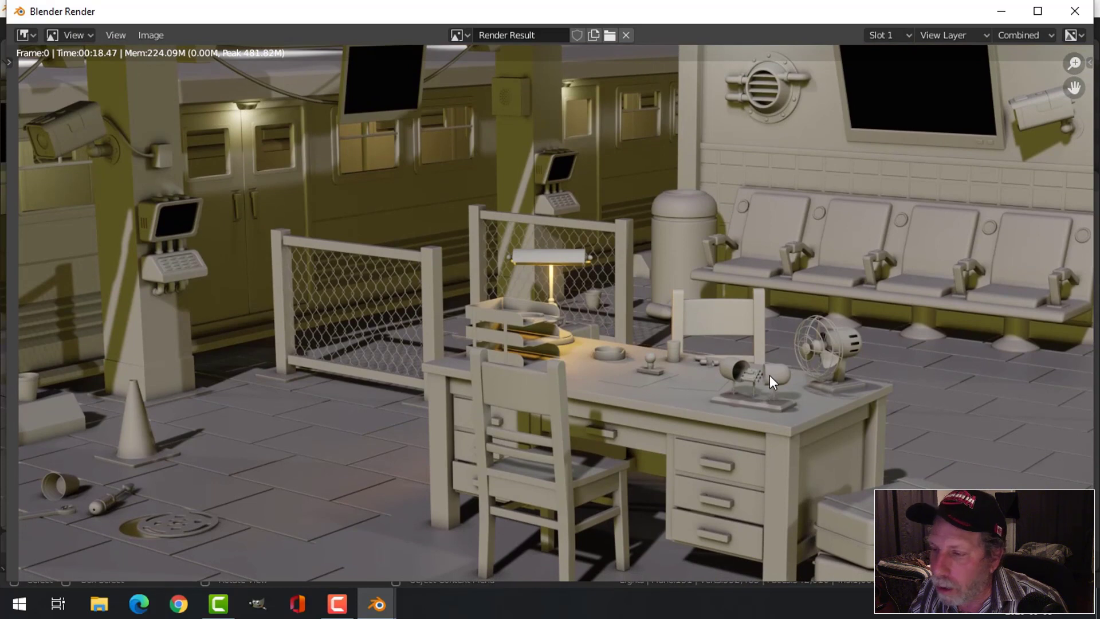
middle_click_drag(911, 369, 837, 367)
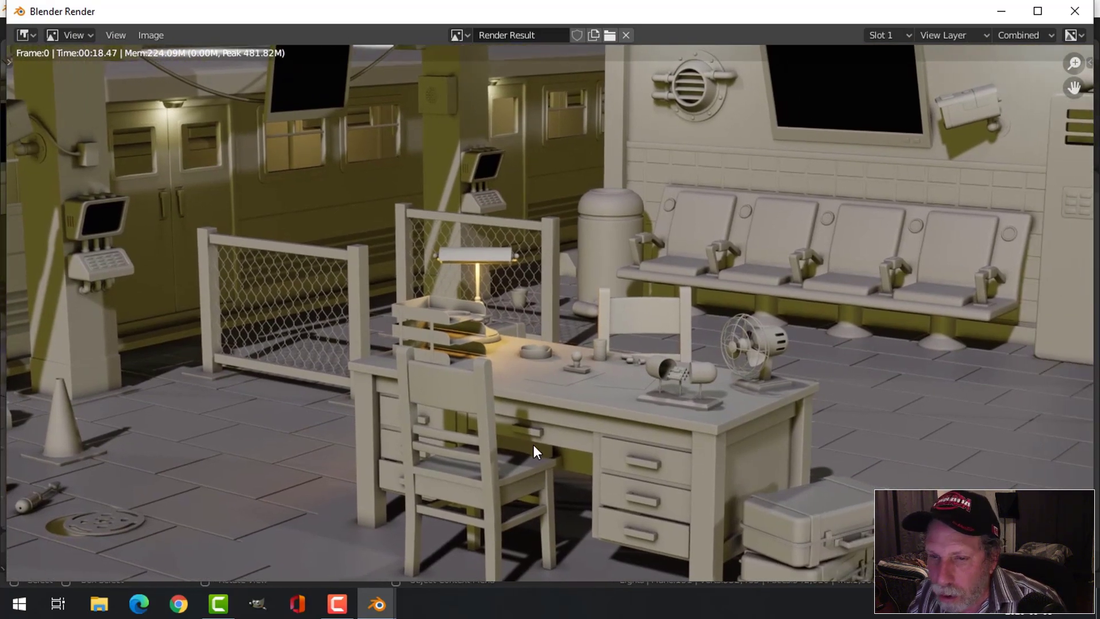
middle_click_drag(534, 445, 570, 360)
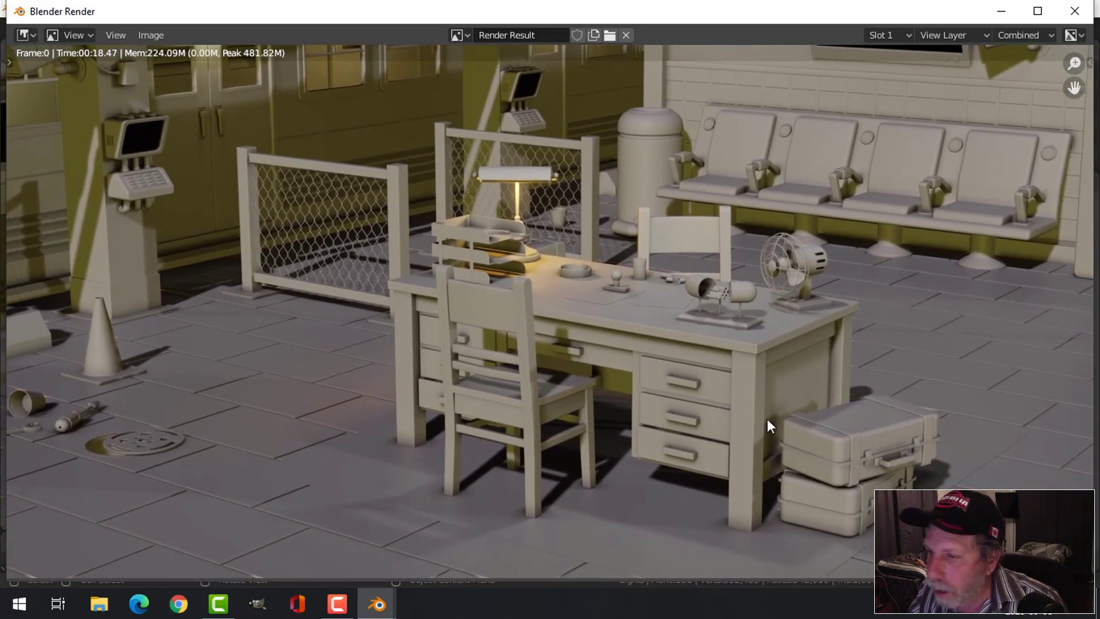
middle_click_drag(767, 418, 713, 478)
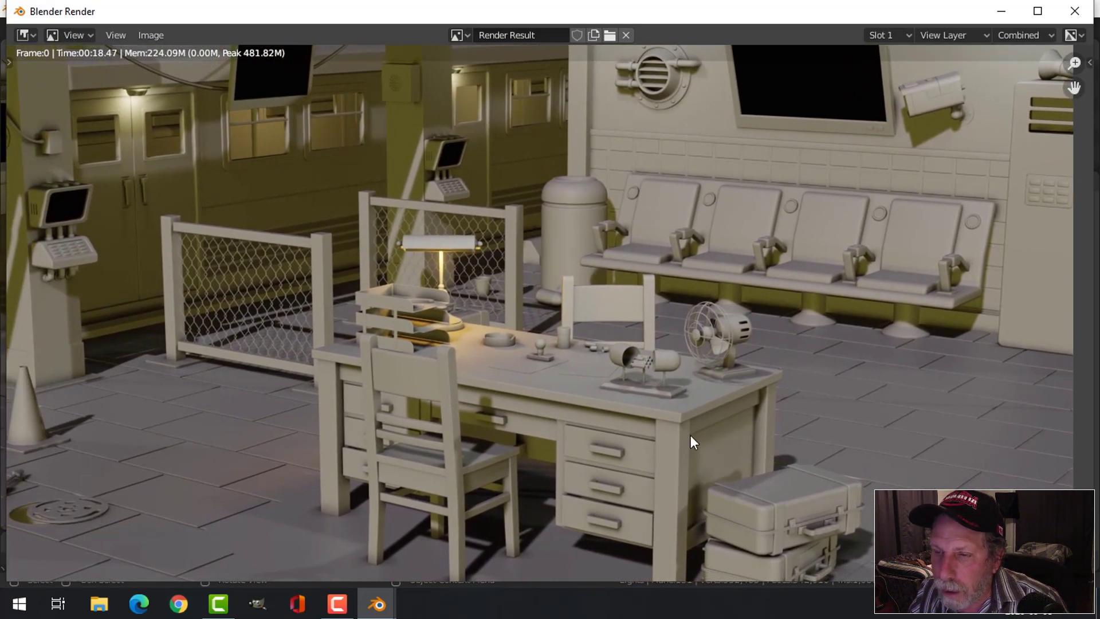
middle_click_drag(610, 363, 631, 379)
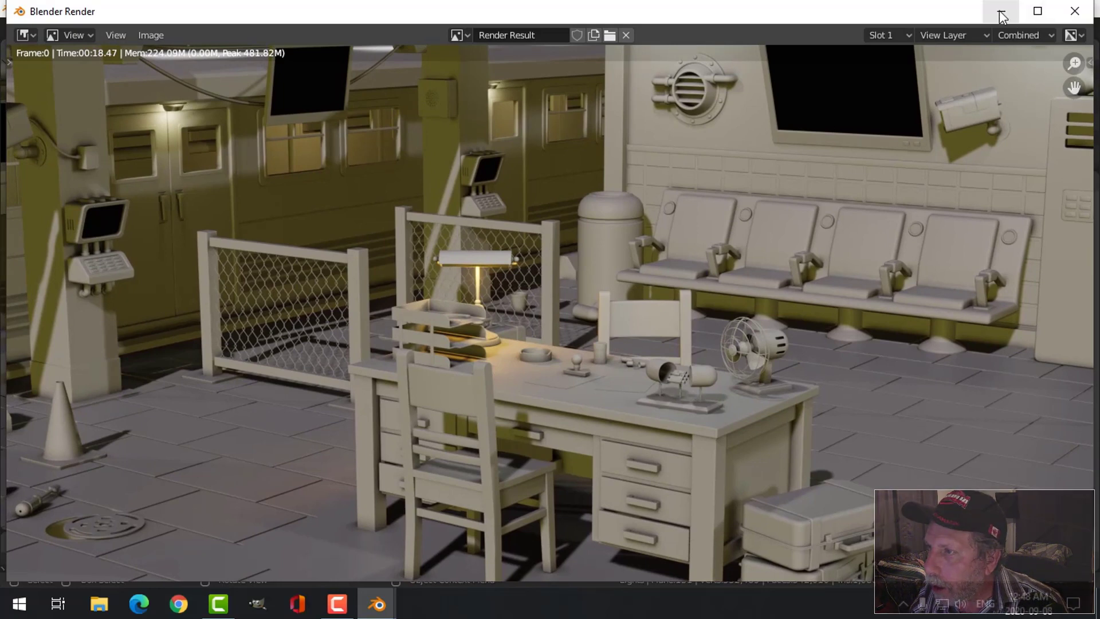
Close the render result and bring the Color Management settings into view
left_click(1080, 16)
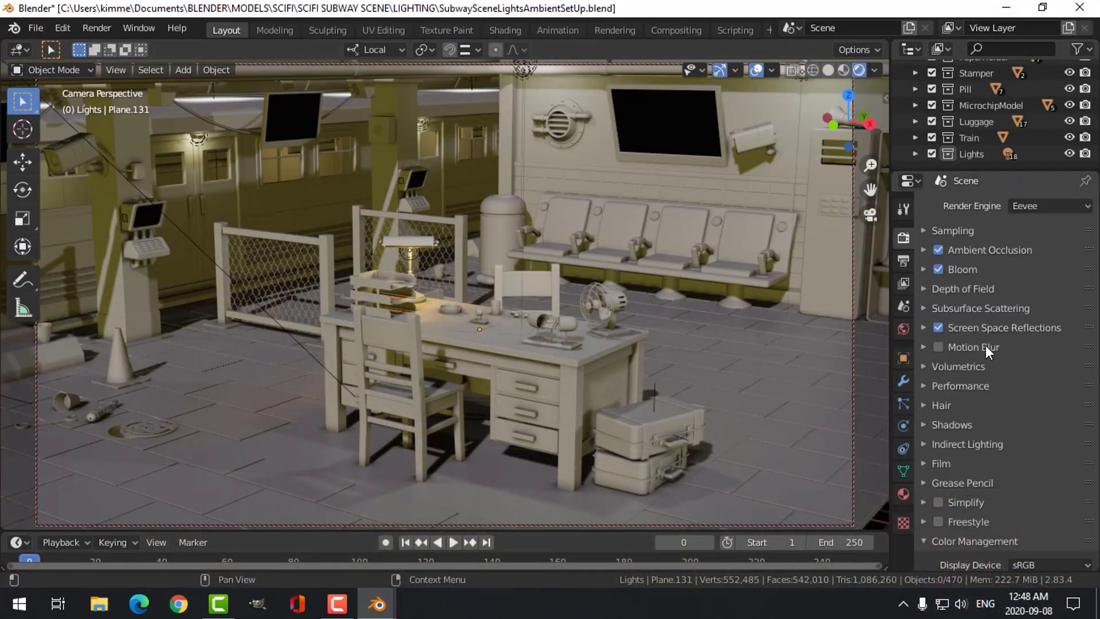
scroll(976, 405, "down", 5)
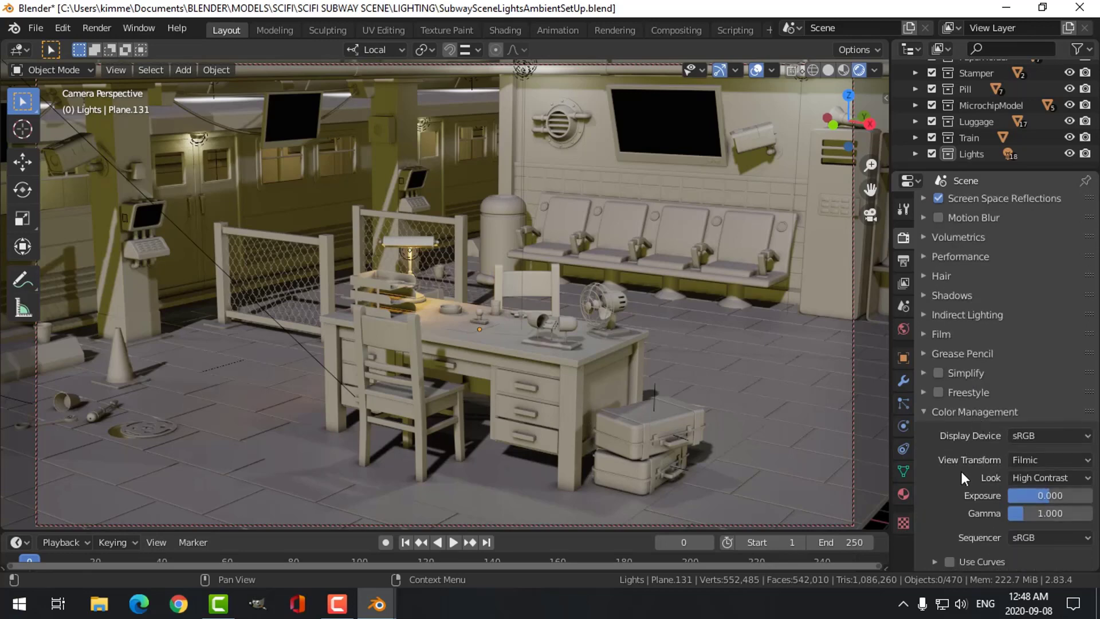
left_click(923, 411)
left_click(923, 541)
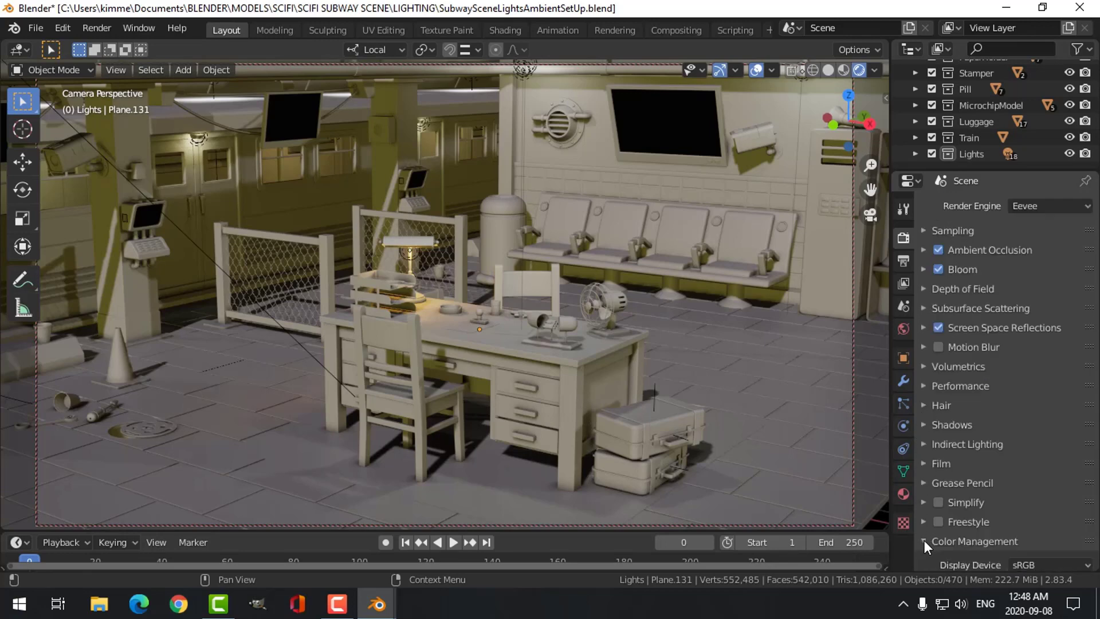
scroll(945, 516, "down", 5)
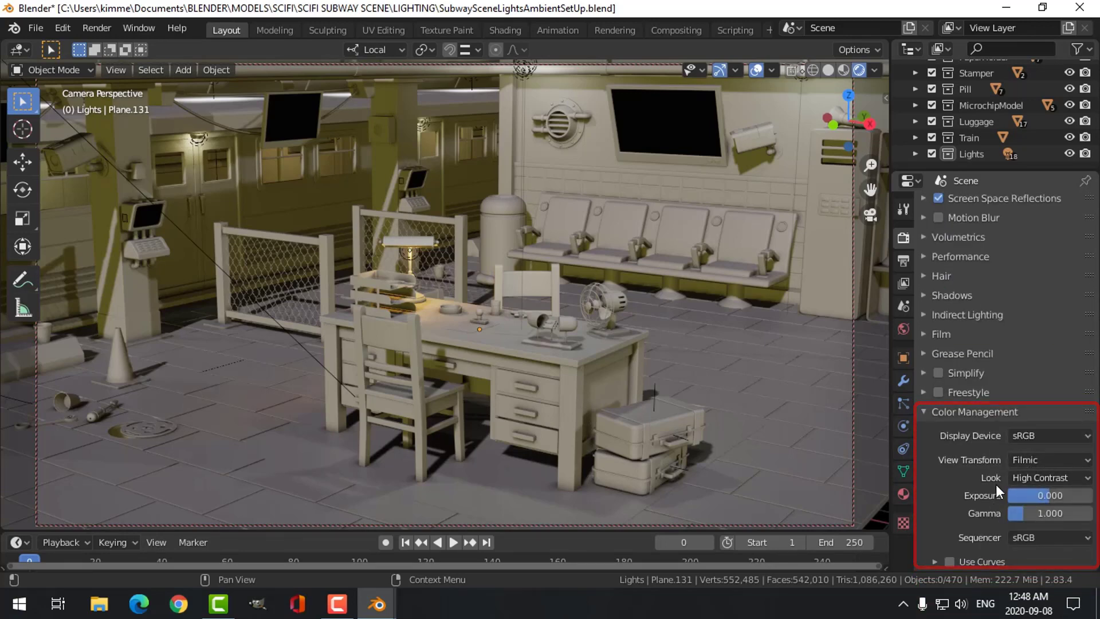
Try the None look, then switch the Filmic look to Medium High Contrast
left_click(1055, 477)
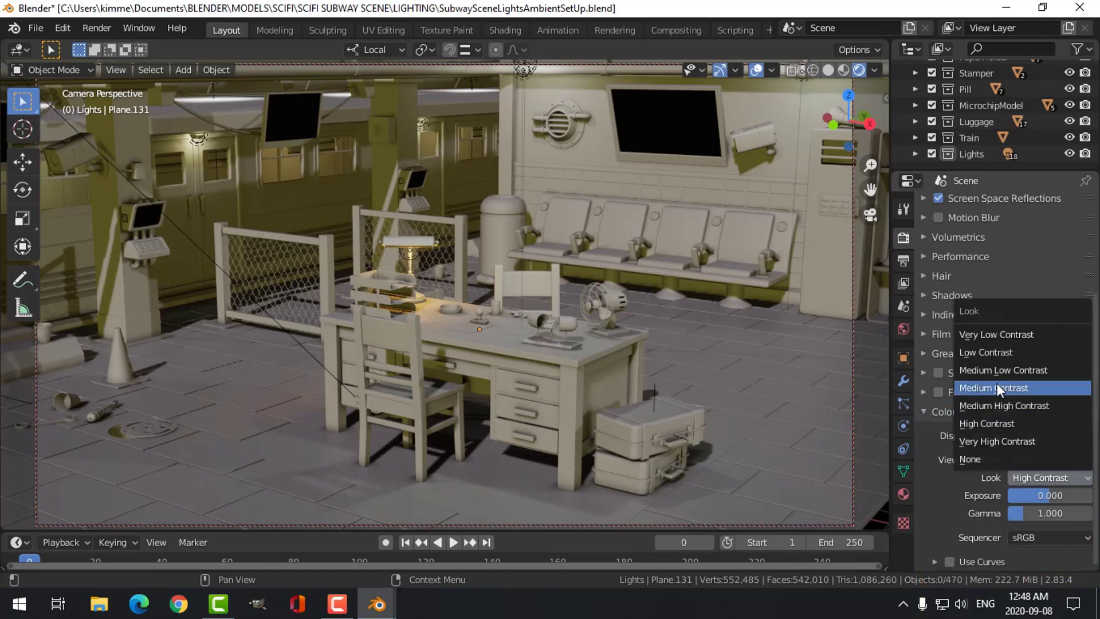
left_click(989, 459)
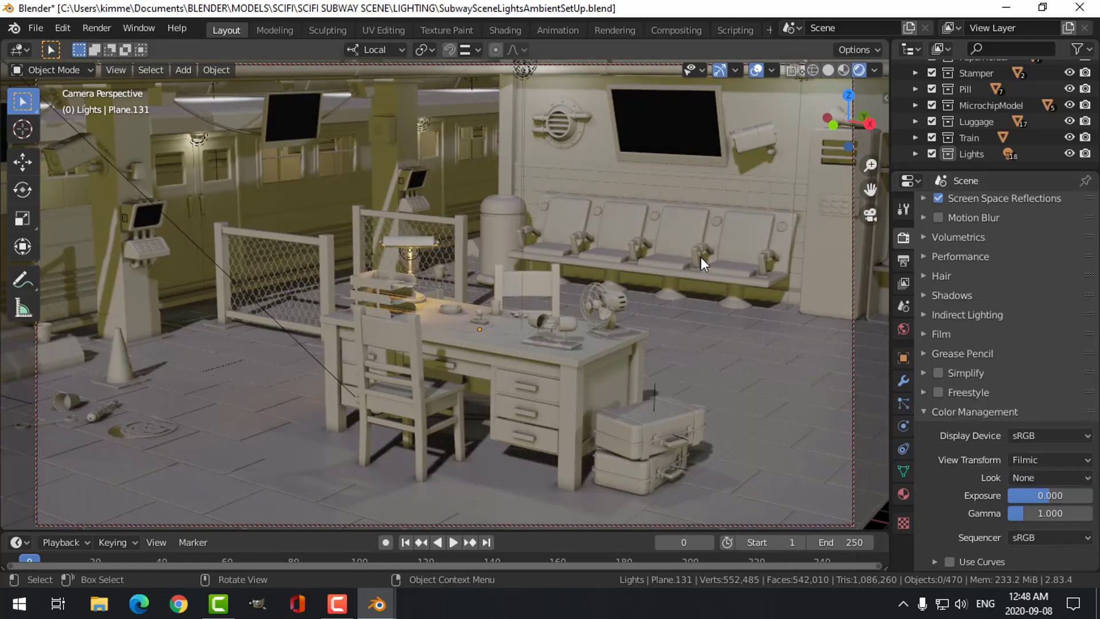
left_click(1040, 477)
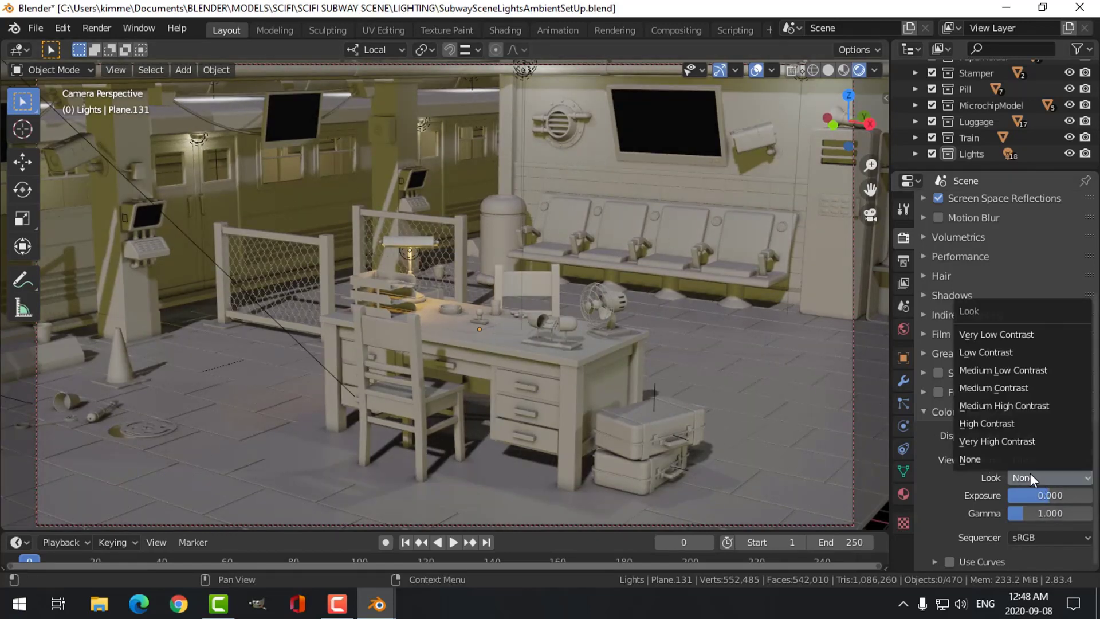
left_click(1008, 405)
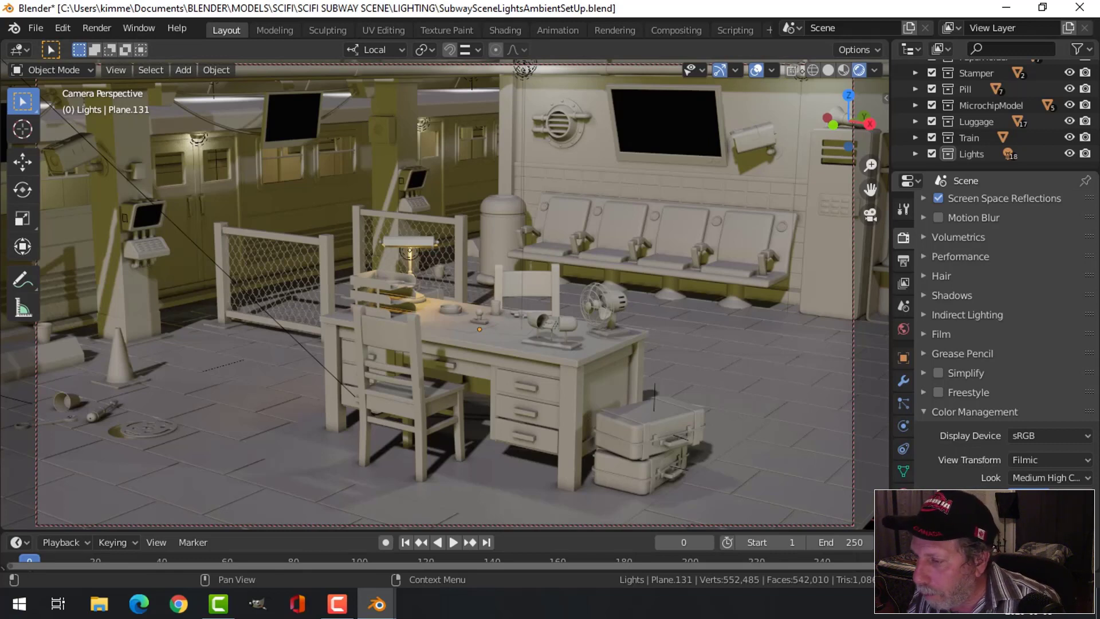
Compare the Very High and Medium Low Contrast looks, then settle on Medium High Contrast
left_click(1021, 477)
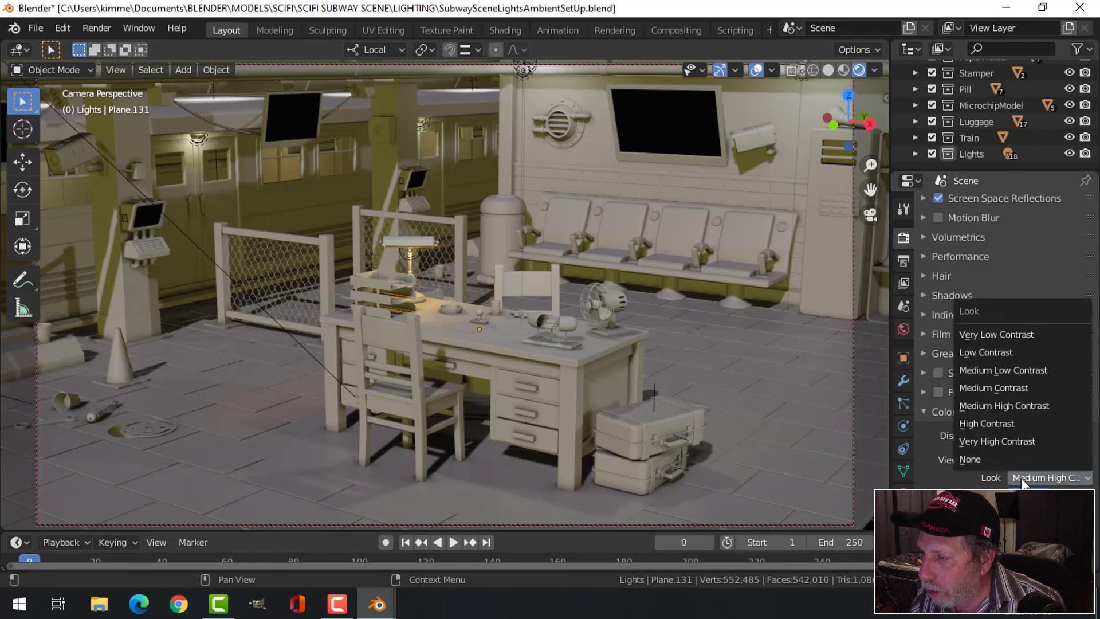
left_click(998, 441)
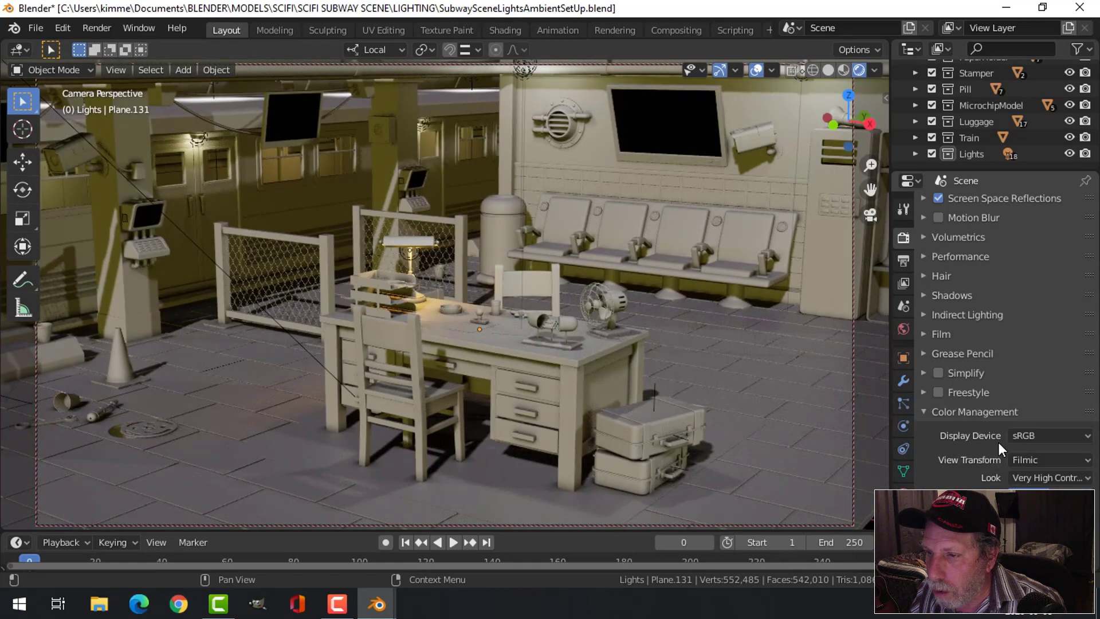
left_click(1035, 476)
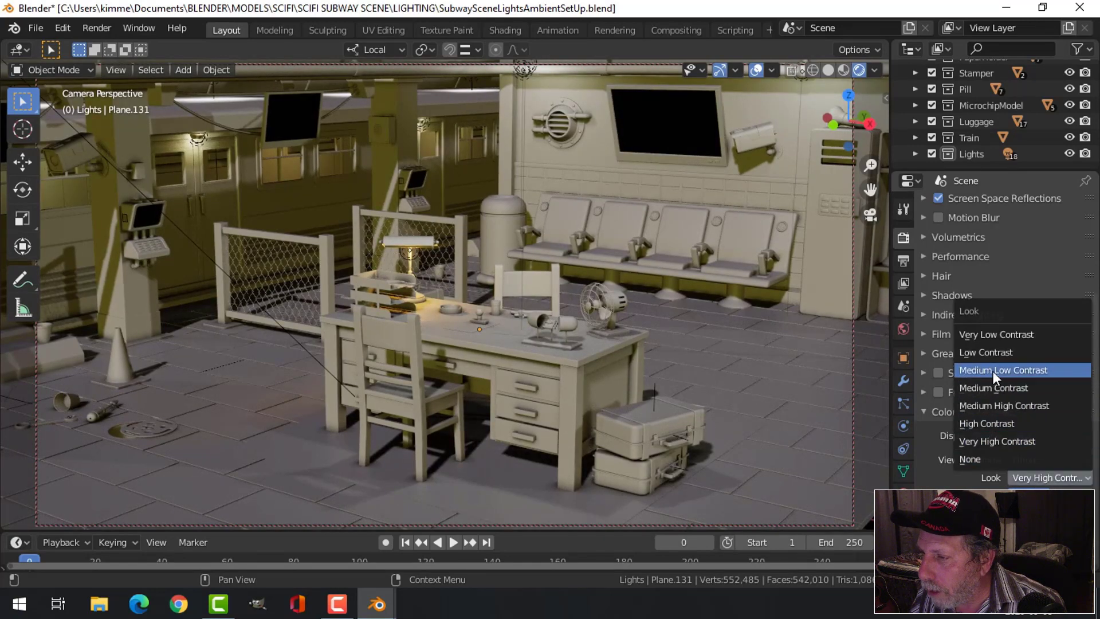
left_click(992, 371)
left_click(1031, 478)
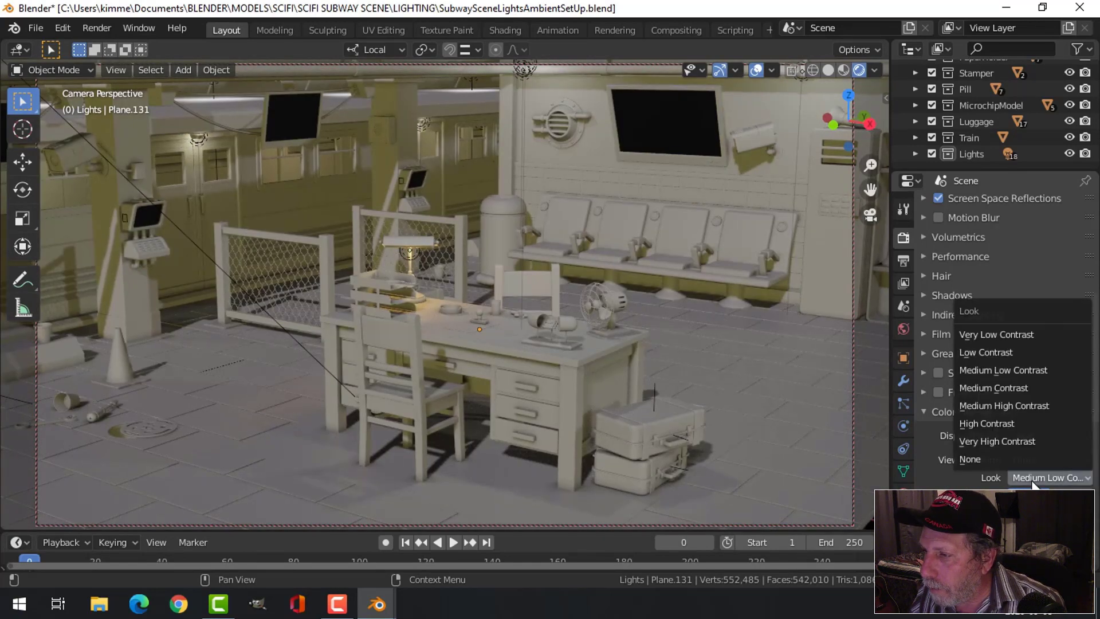
left_click(1001, 404)
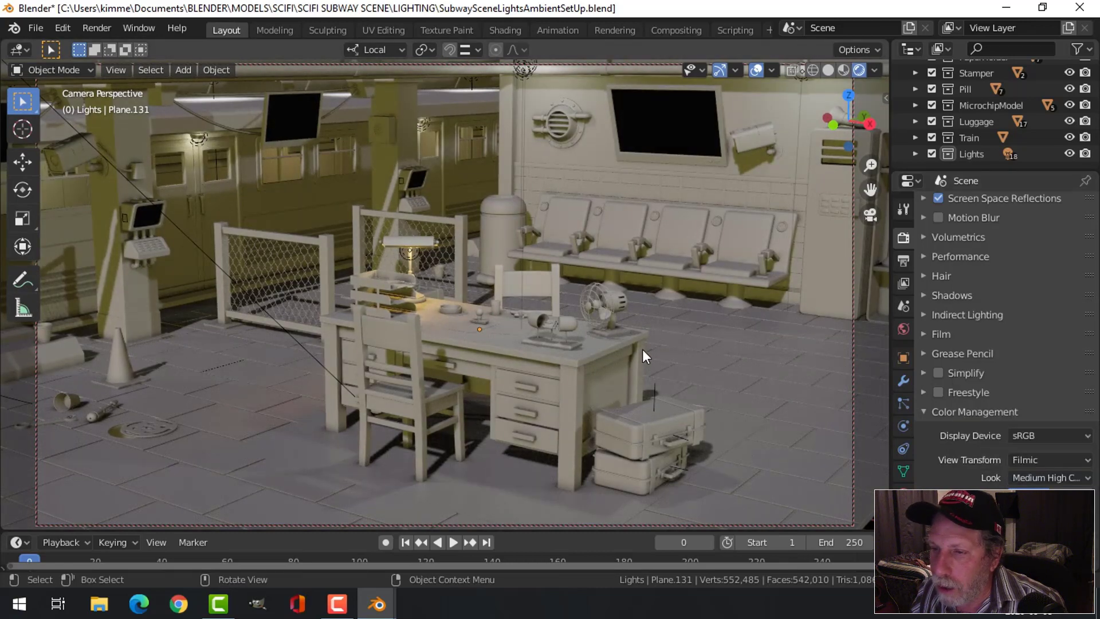
Save the scene with Ctrl+S, then orbit outside camera view around the train, roof pipes and platform
key("ctrl+s")
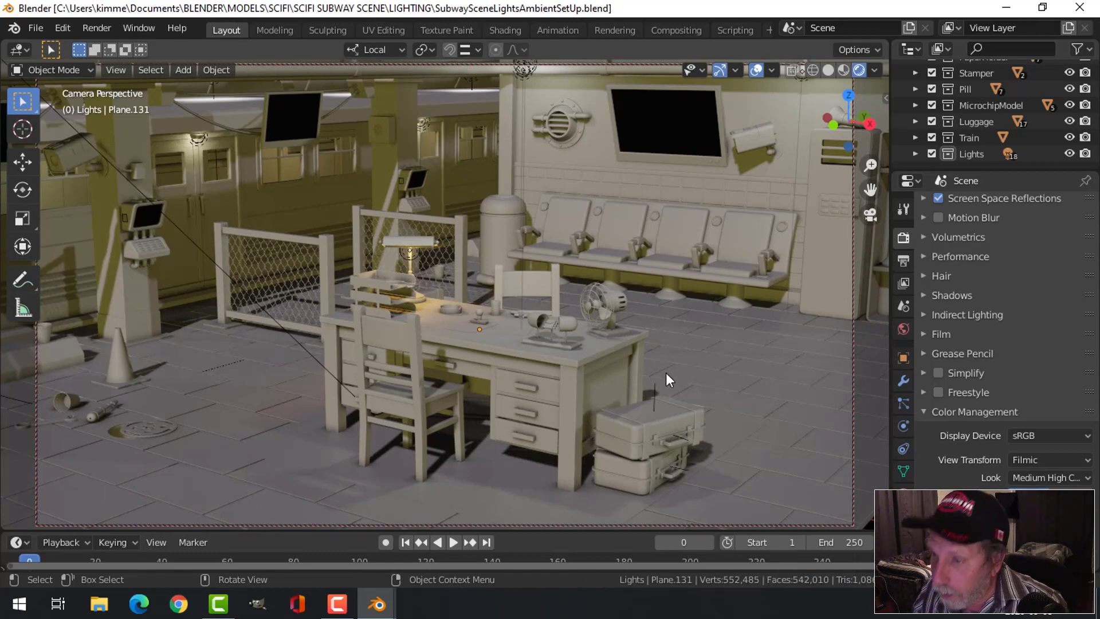
key("KP_0")
middle_click_drag(666, 372, 572, 368)
middle_click_drag(560, 315, 531, 102)
scroll(328, 220, "up", 3)
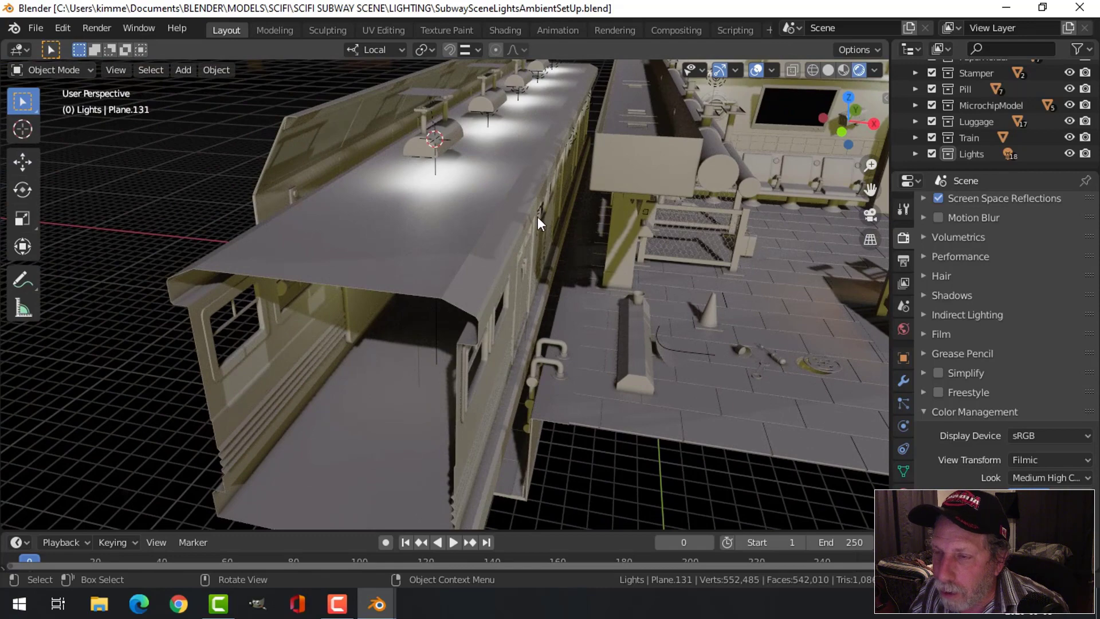
middle_click_drag(538, 216, 512, 219)
middle_click_drag(400, 253, 496, 280)
middle_click_drag(411, 276, 541, 278)
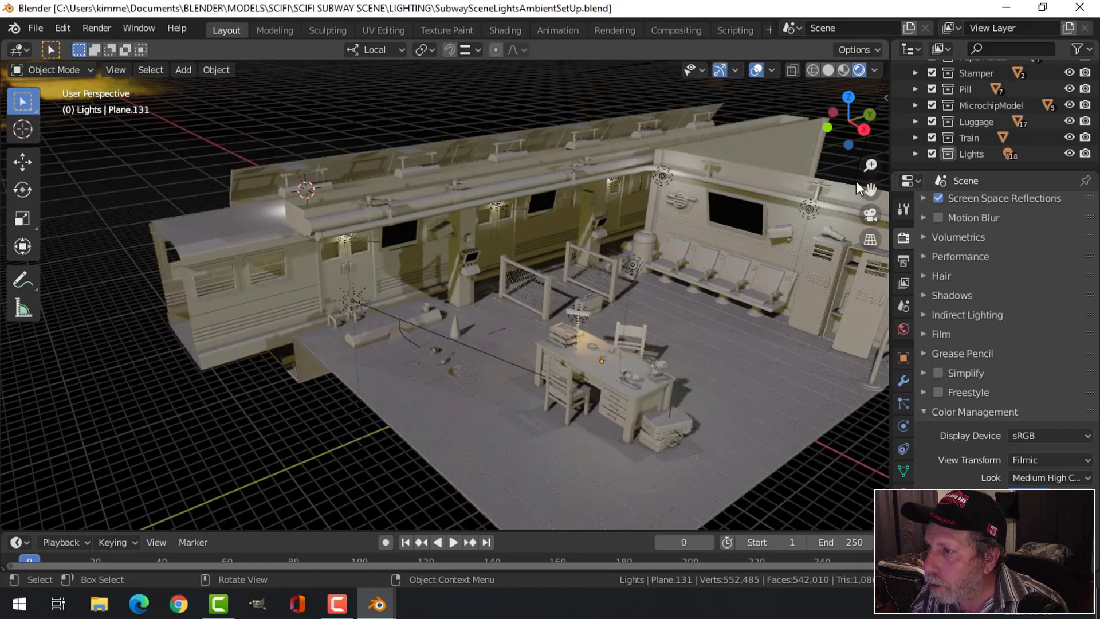
Select all objects in the Train collection and slide the train along its length
left_click_drag(857, 183, 761, 200)
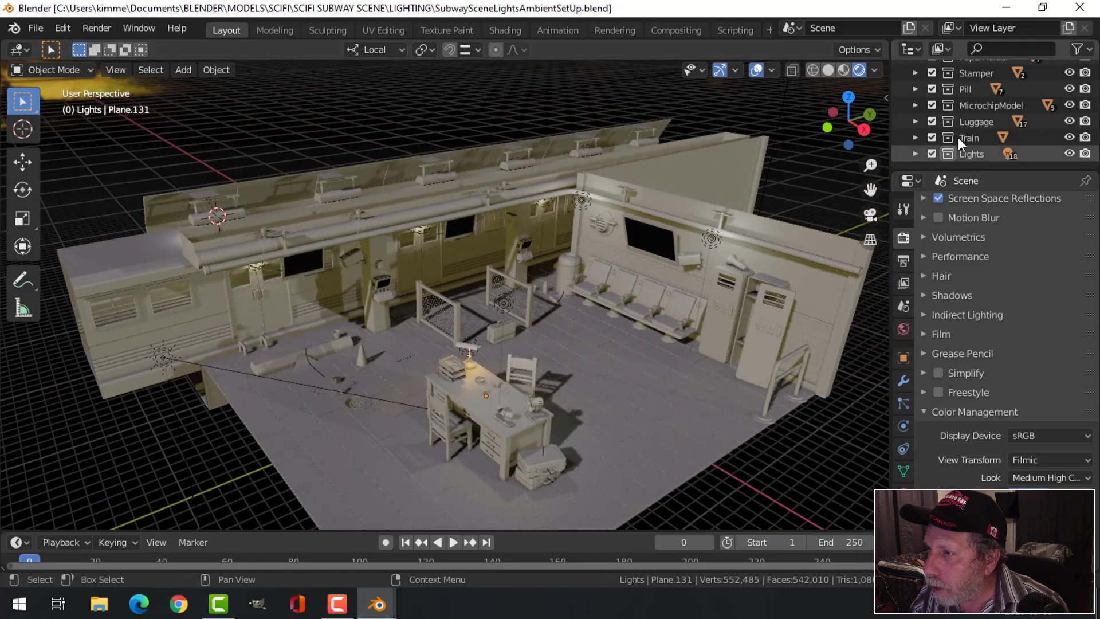
left_click(960, 136)
right_click(960, 137)
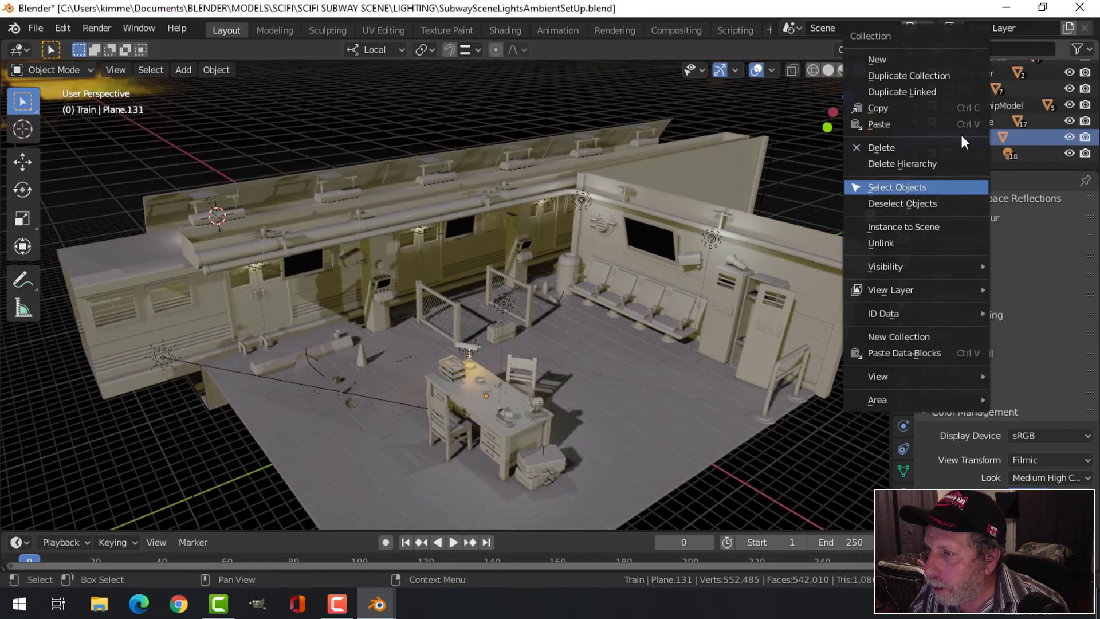
left_click(910, 186)
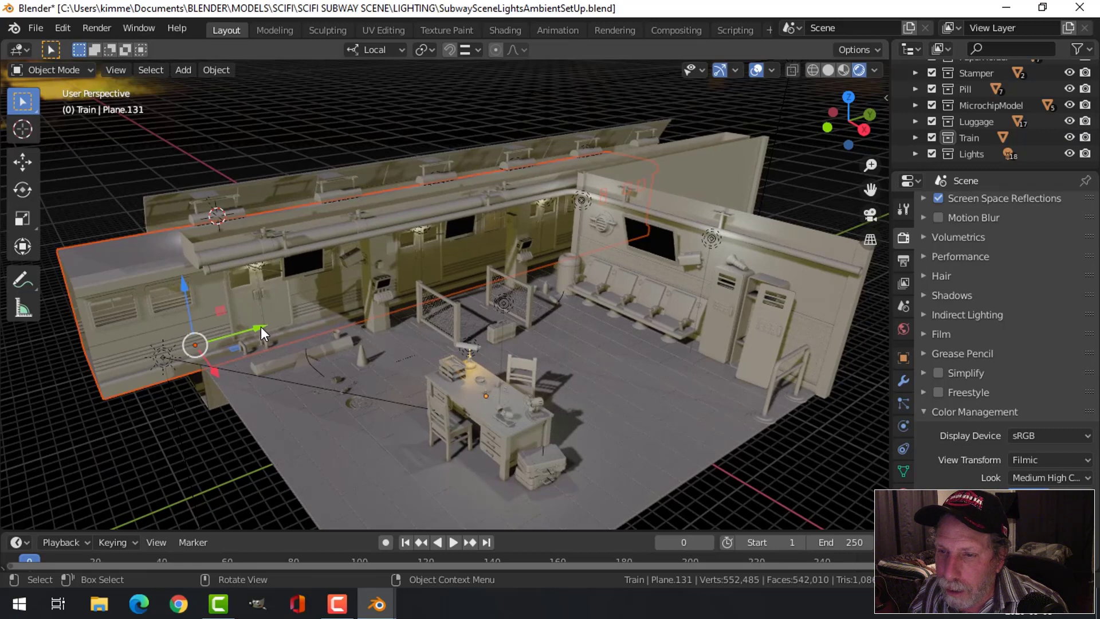
left_click_drag(260, 327, 671, 394)
Inspect the platform, desk and floor drain up close, then return to the camera view
scroll(625, 428, "up", 5)
middle_click_drag(624, 427, 635, 406)
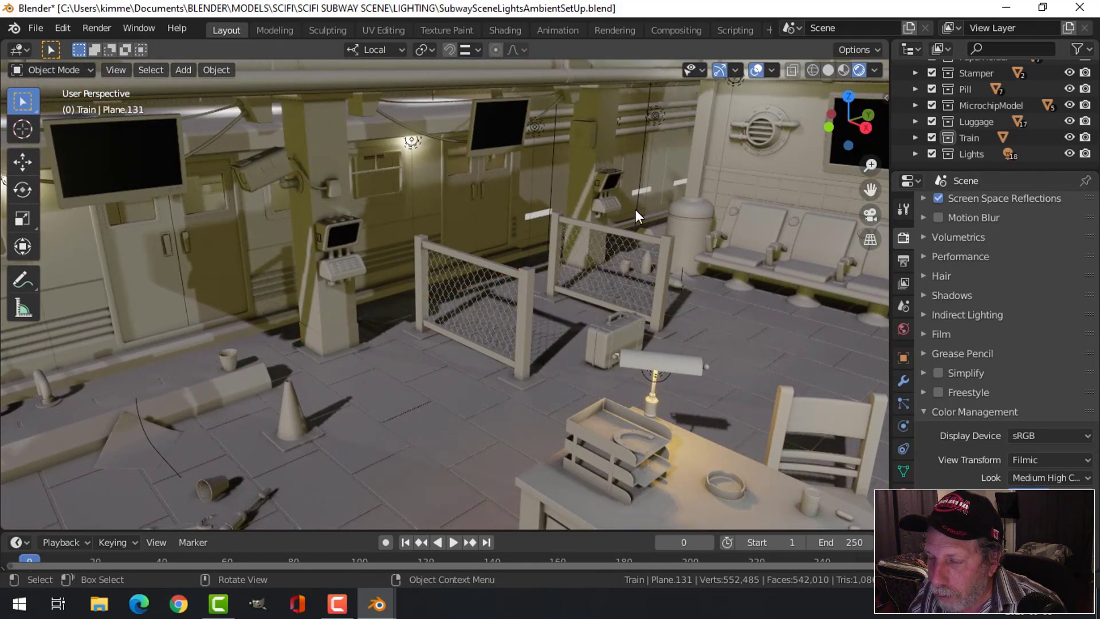
middle_click_drag(631, 243, 631, 233)
key("KP_0")
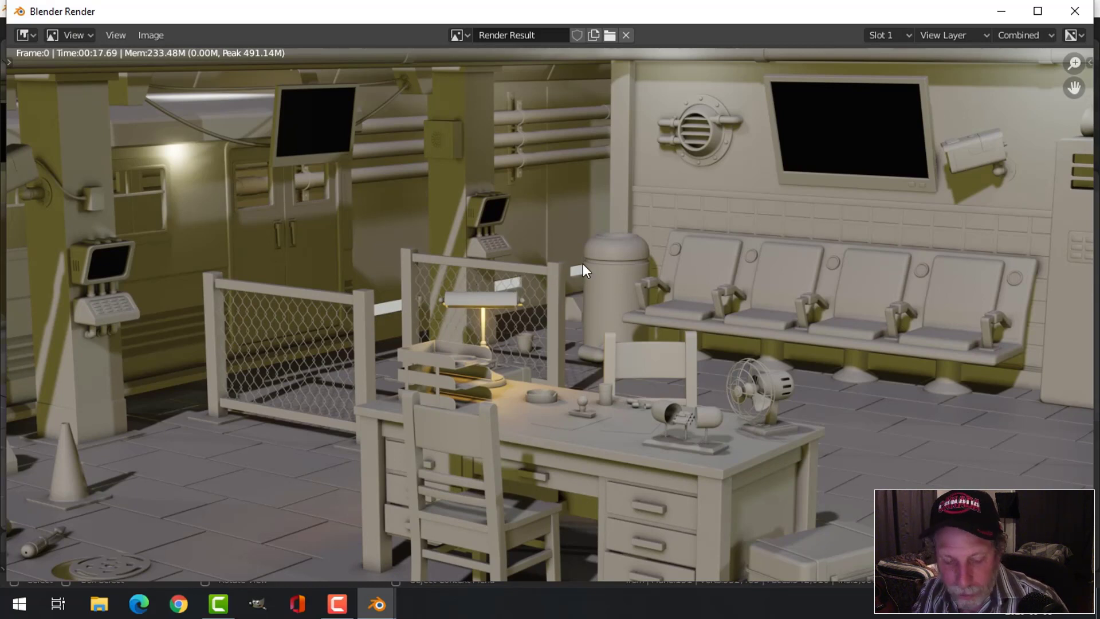
Dismiss the render window with Escape and orbit and zoom around the desk and luggage
key("Escape")
middle_click_drag(554, 270, 441, 221)
scroll(440, 229, "down", 5)
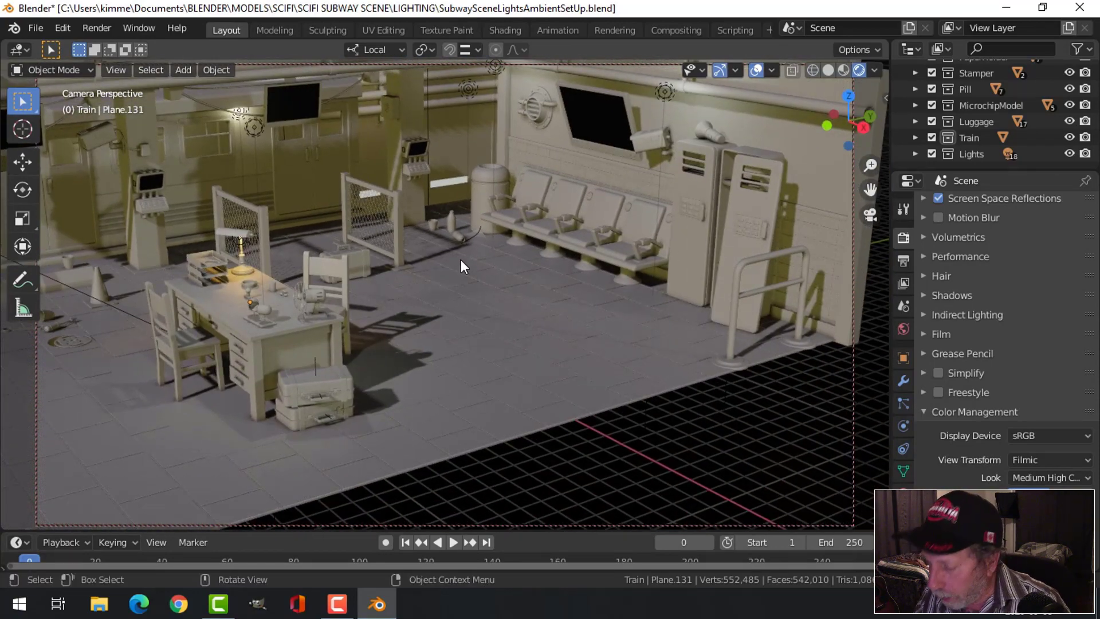
scroll(461, 260, "down", 5)
scroll(587, 330, "up", 10)
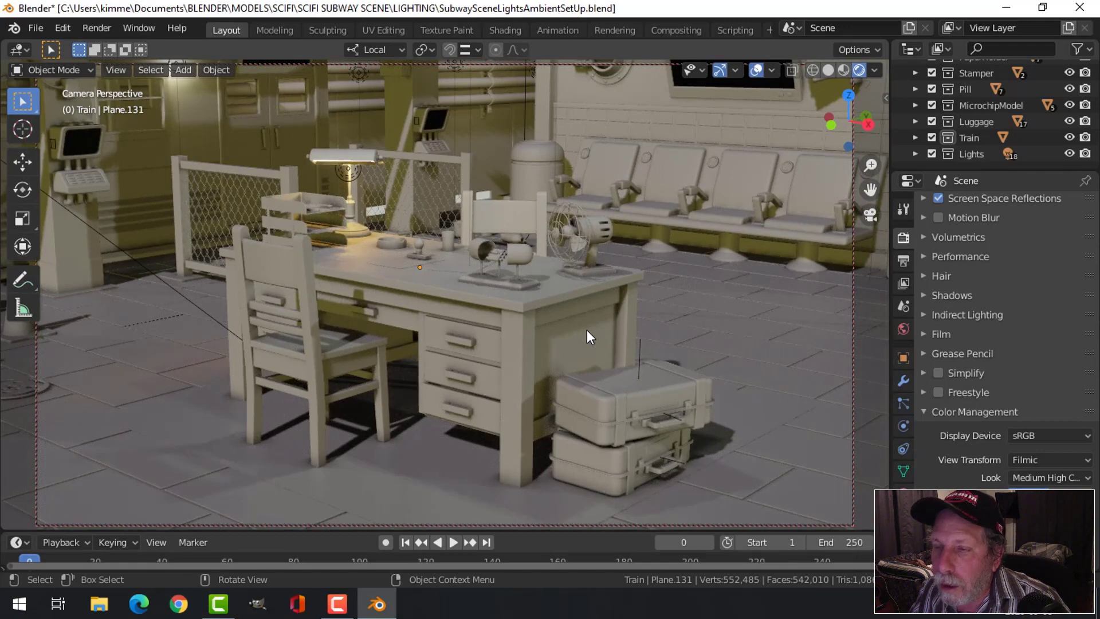
Select the Train collection's objects and move the train about 23 m along Y
key("KP_0")
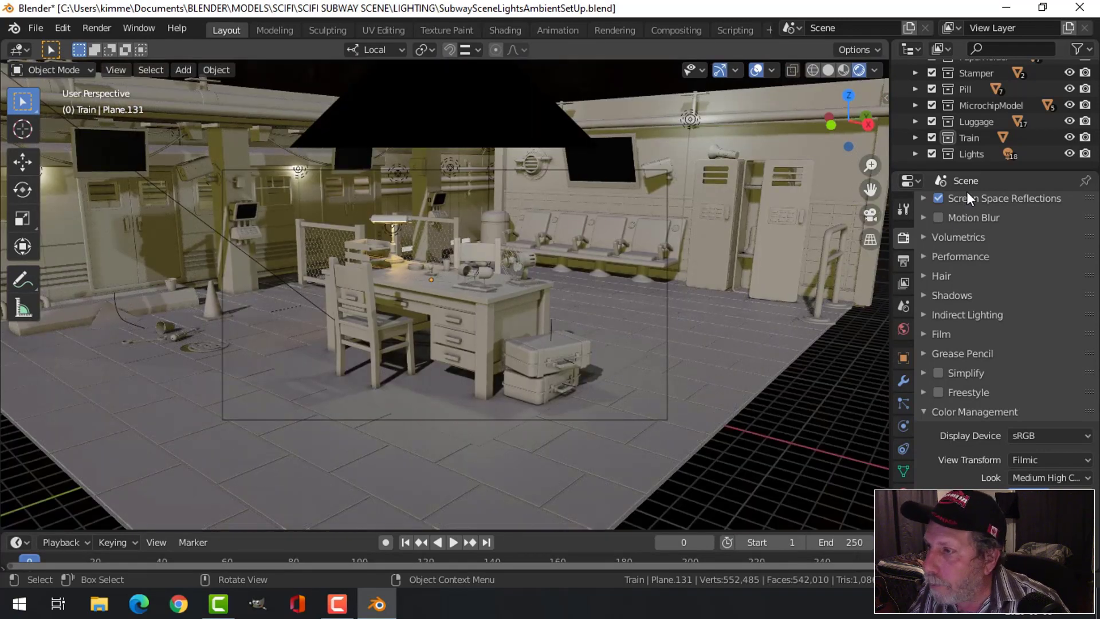
left_click(970, 139)
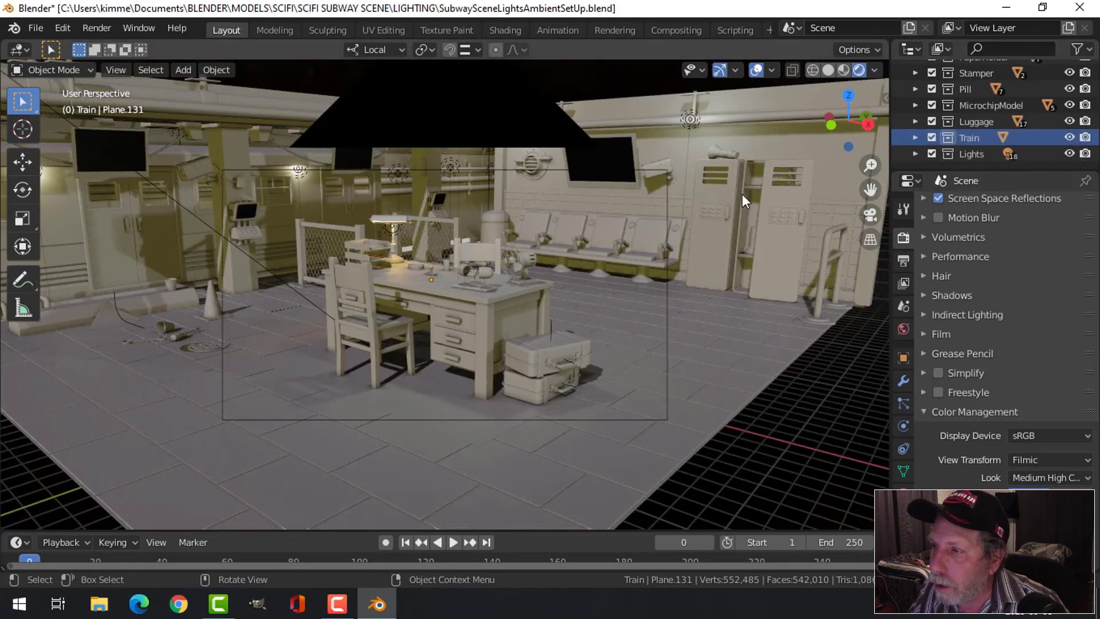
right_click(971, 135)
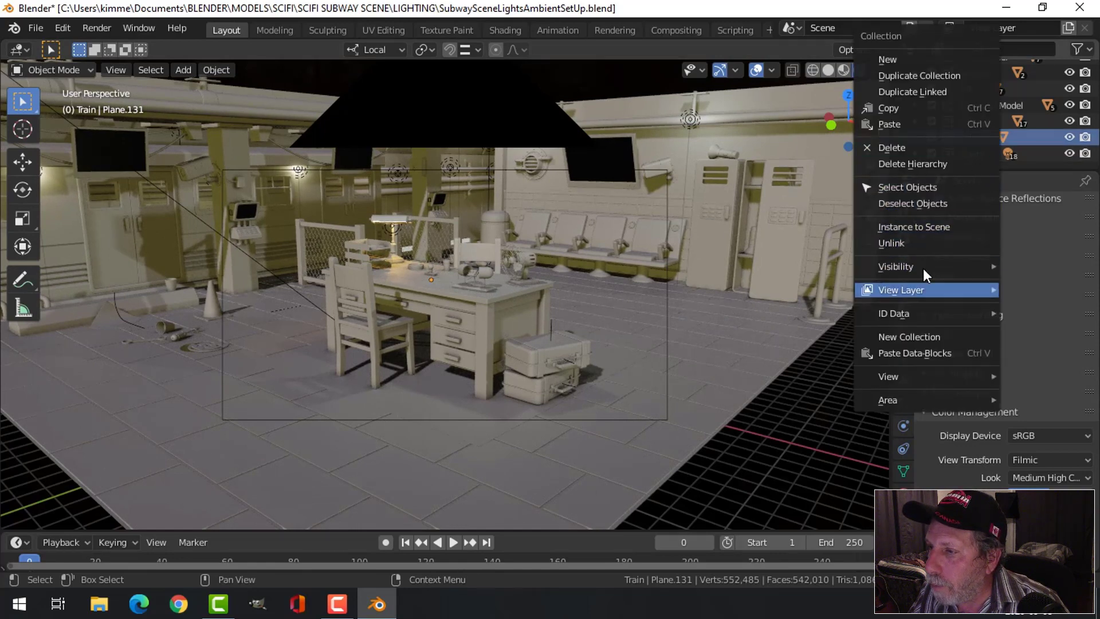
left_click(920, 189)
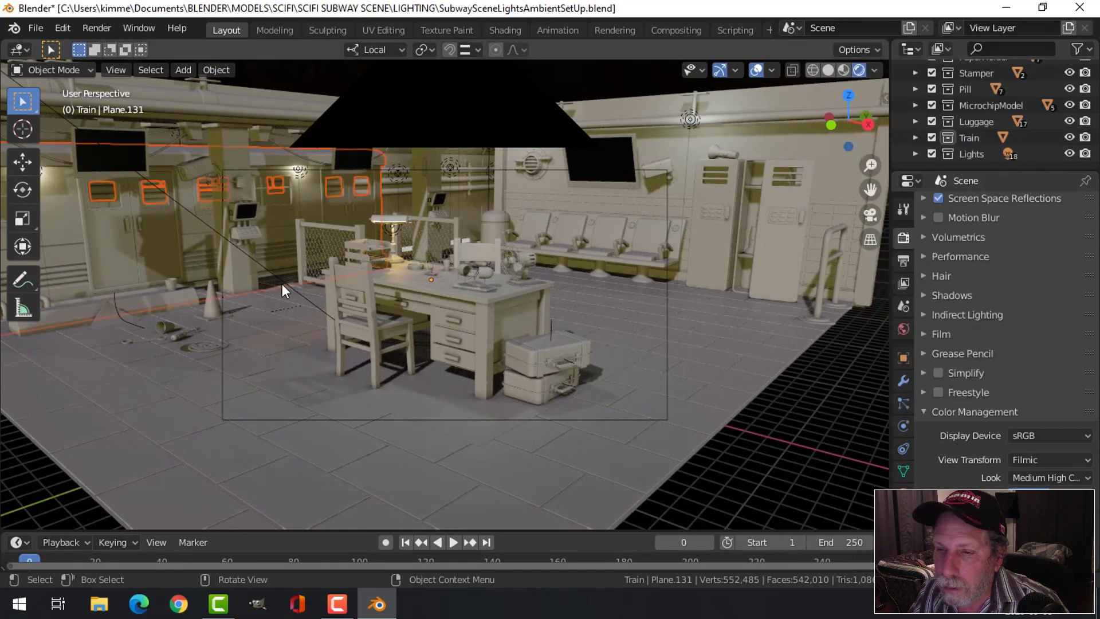
scroll(335, 263, "down", 6)
middle_click_drag(388, 263, 344, 269)
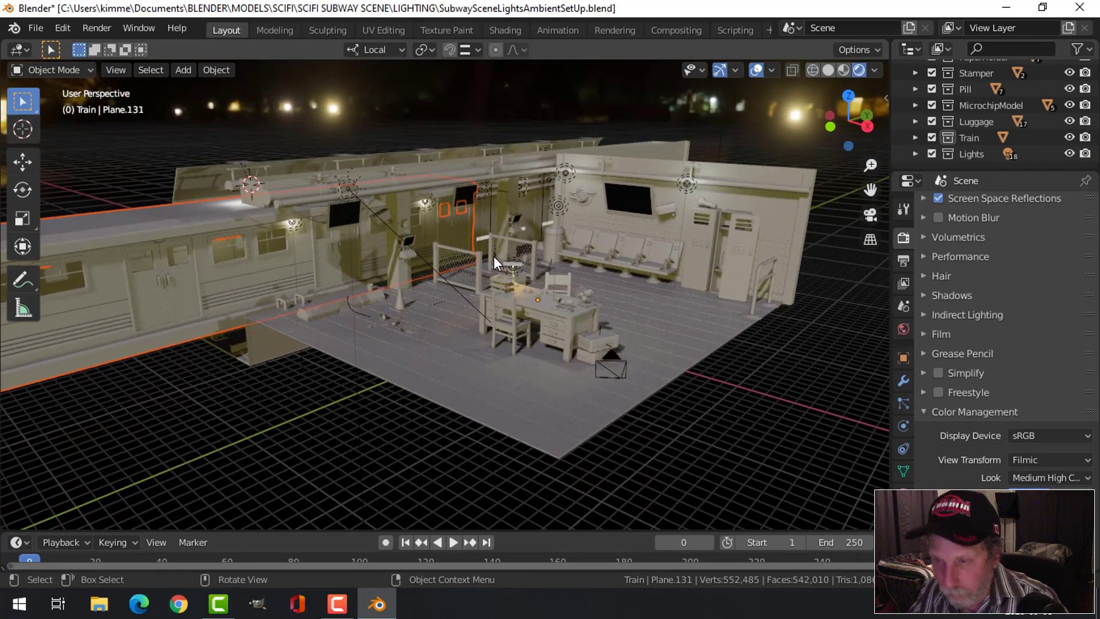
key("g")
key("y")
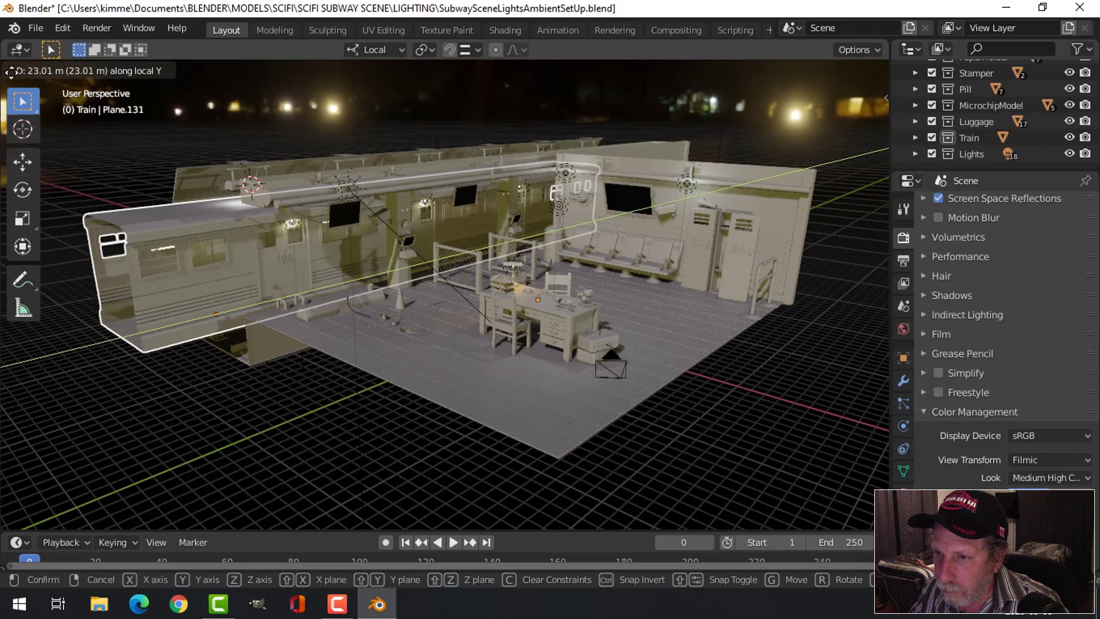
left_click(2, 178)
From the Numpad 3 side view, nudge the train a further 0.63 m along Y to line up with the platform
key("KP_3")
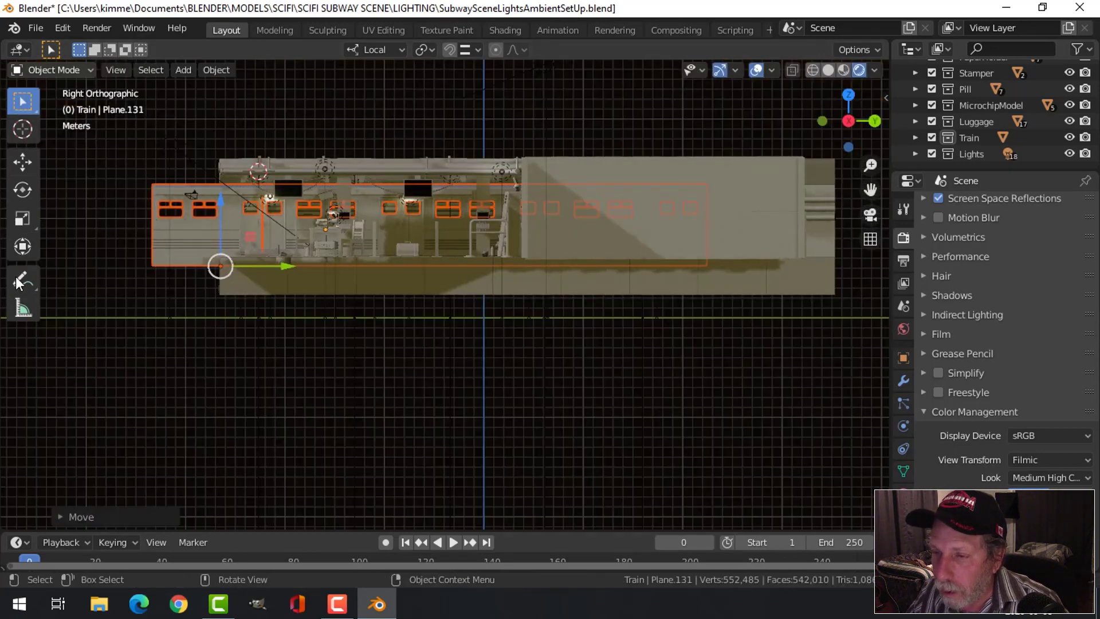
scroll(412, 224, "up", 6)
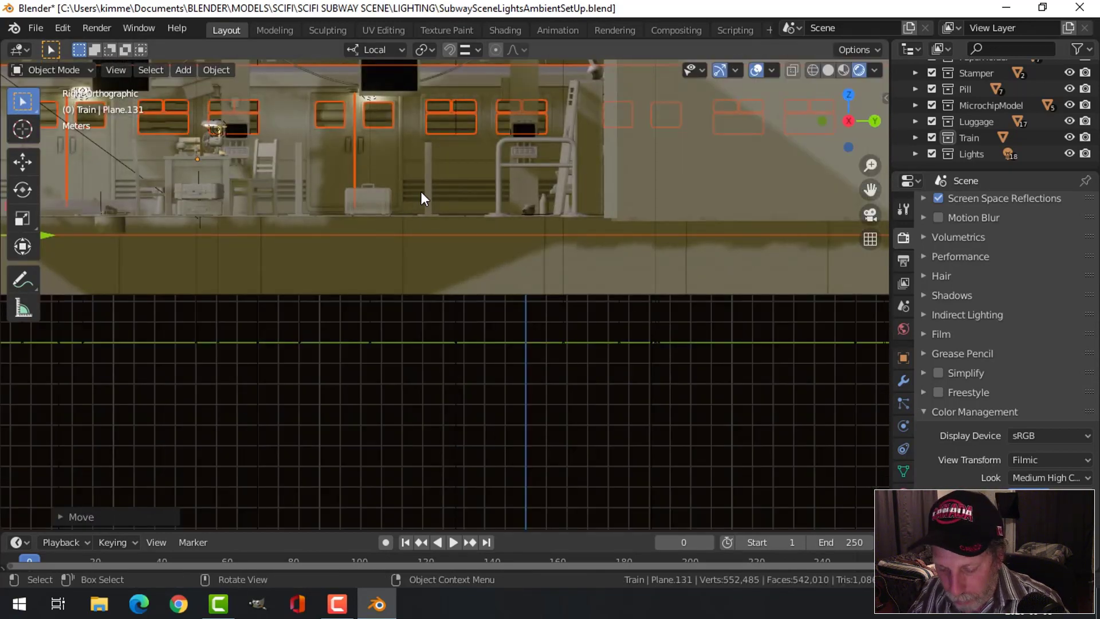
key("g")
key("y")
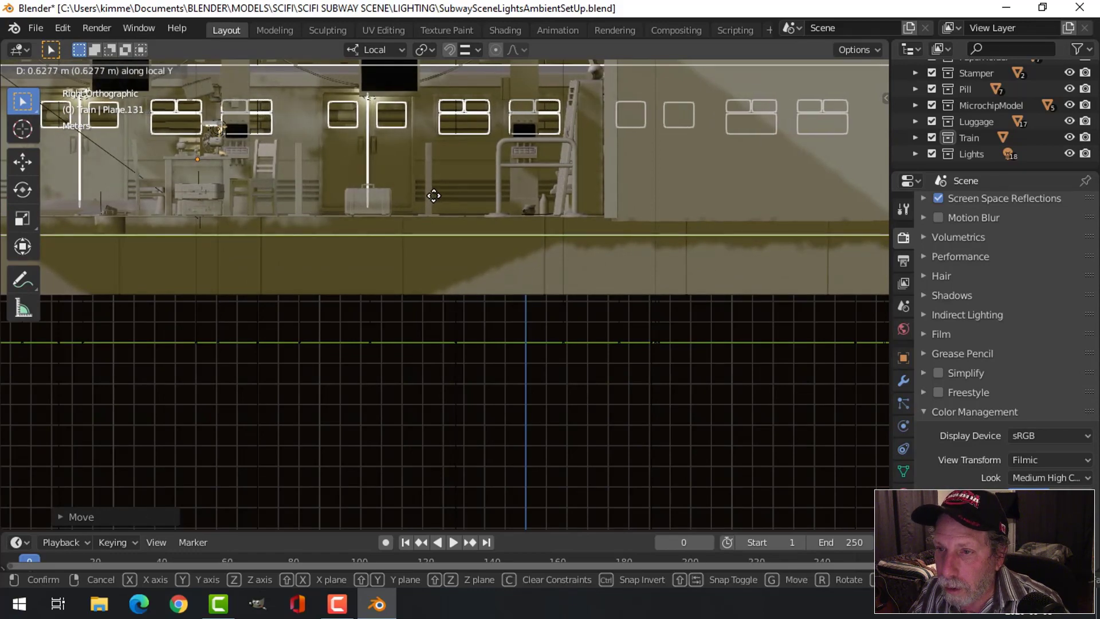
left_click(436, 195)
middle_click_drag(407, 198, 488, 255)
scroll(488, 255, "up", 8)
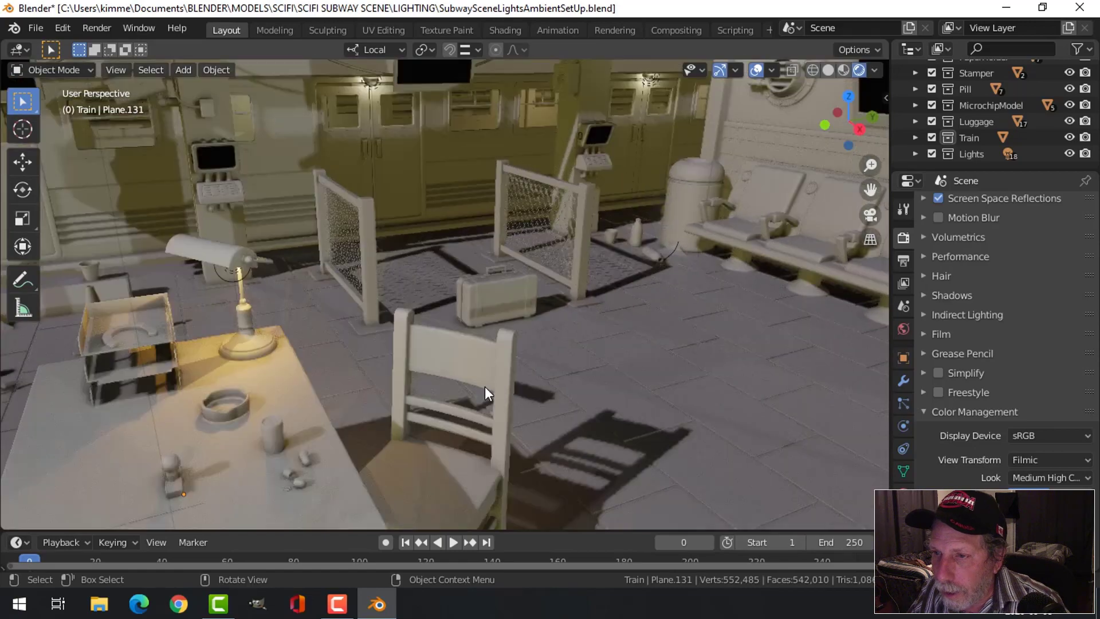
scroll(507, 359, "down", 4)
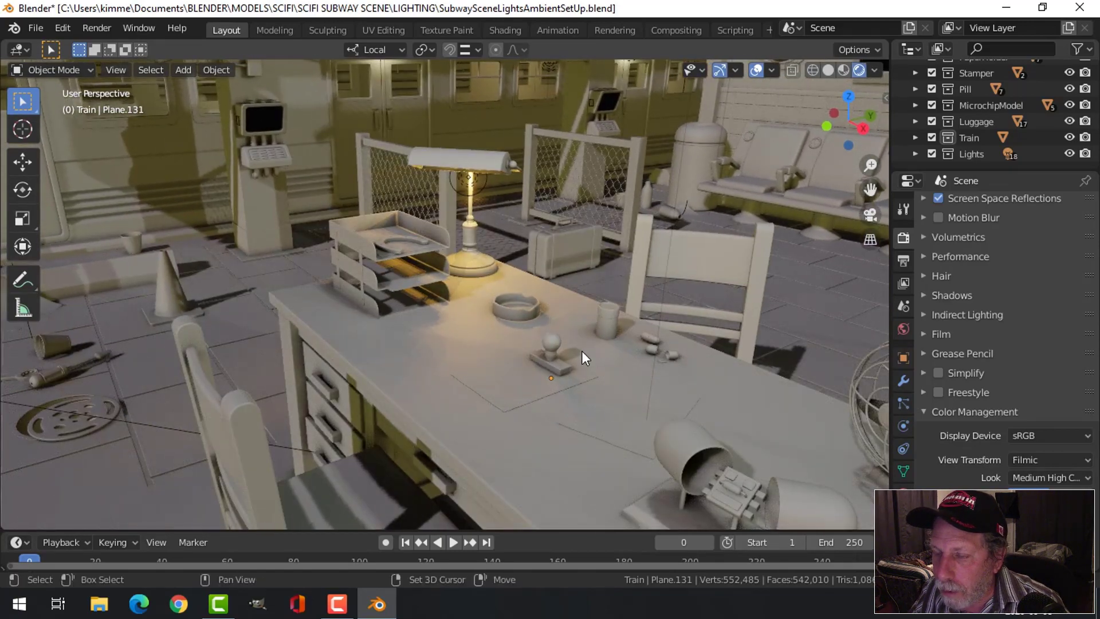